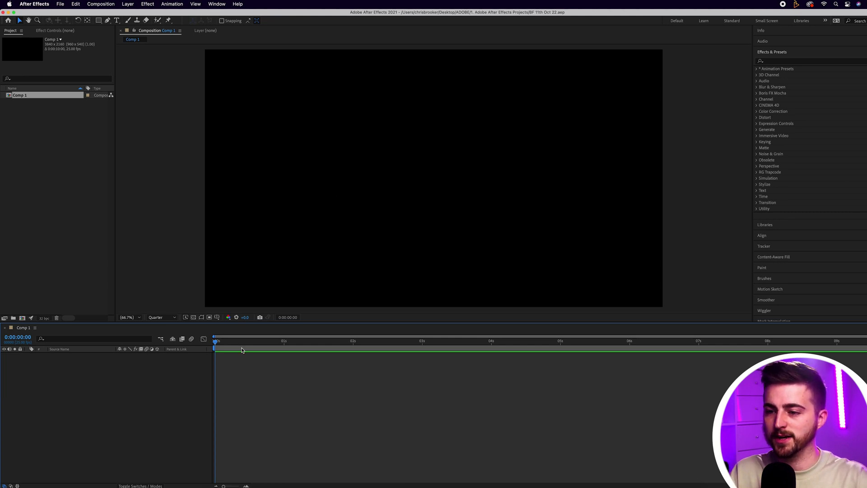
# Step: Show the proportional grid over the empty composition
pyautogui.click(217, 318)
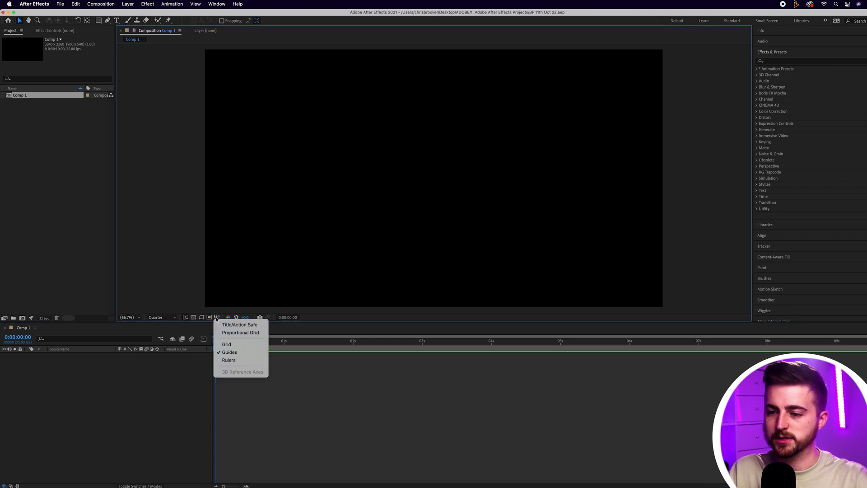
pyautogui.click(216, 318)
pyautogui.click(217, 318)
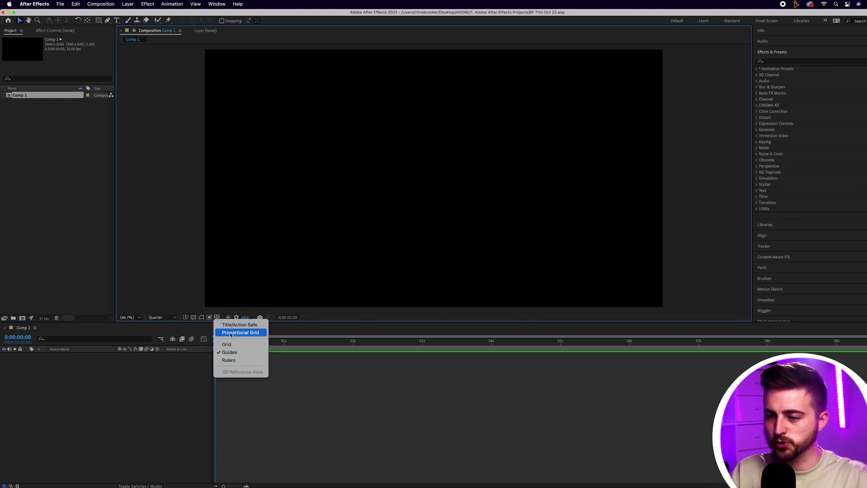
pyautogui.click(217, 318)
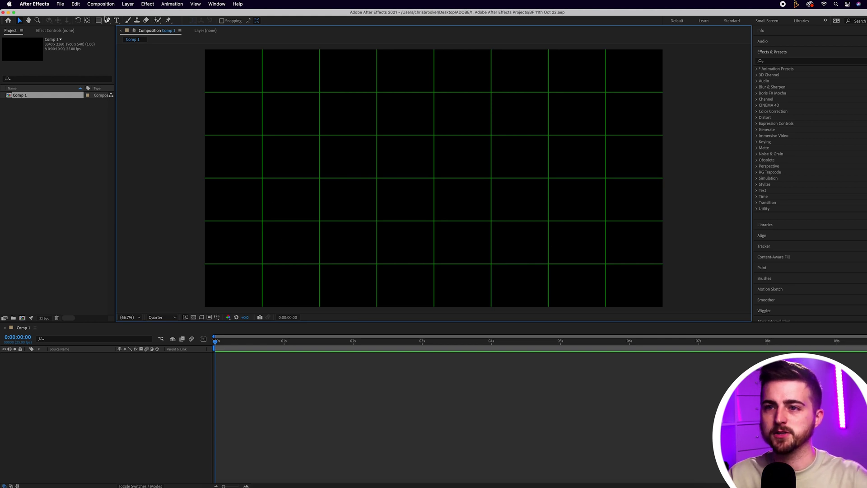
# Step: Activate the Rectangle tool and set the shape fill to None
pyautogui.moveTo(100, 20); pyautogui.dragTo(113, 21)
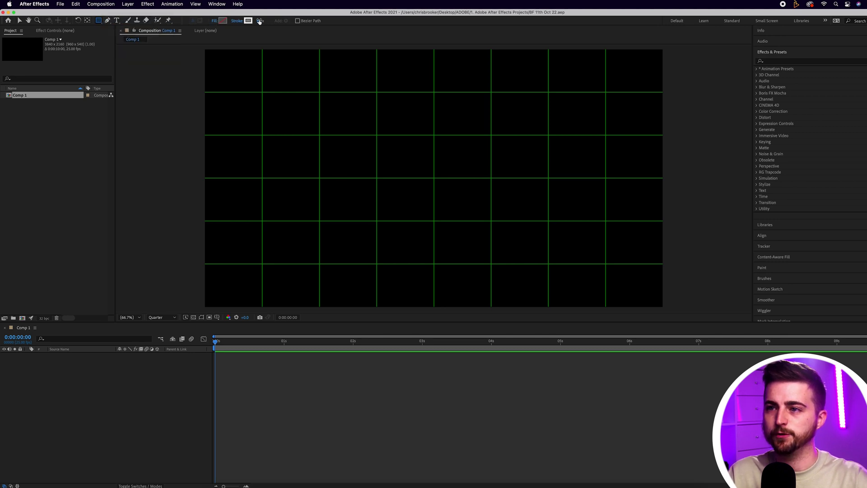
pyautogui.click(216, 23)
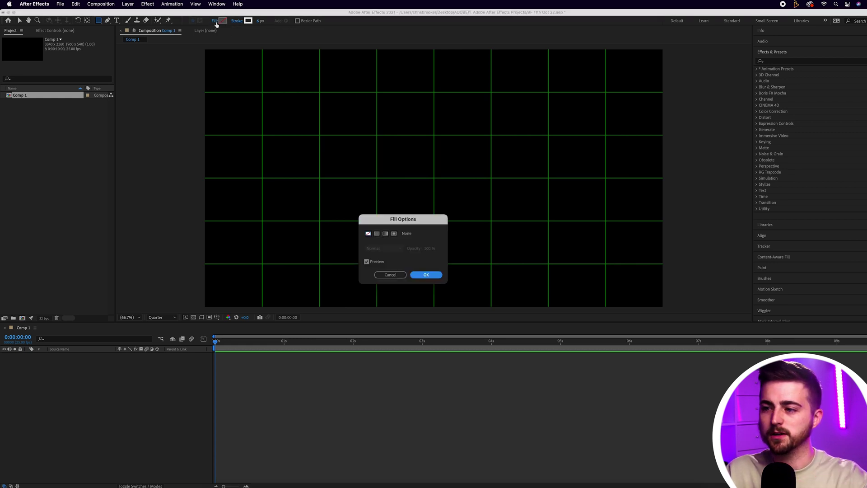
pyautogui.click(368, 235)
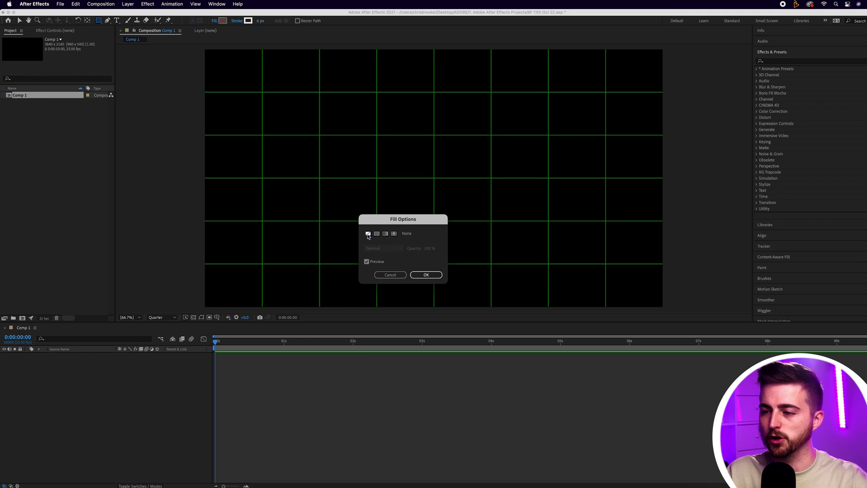
pyautogui.click(426, 275)
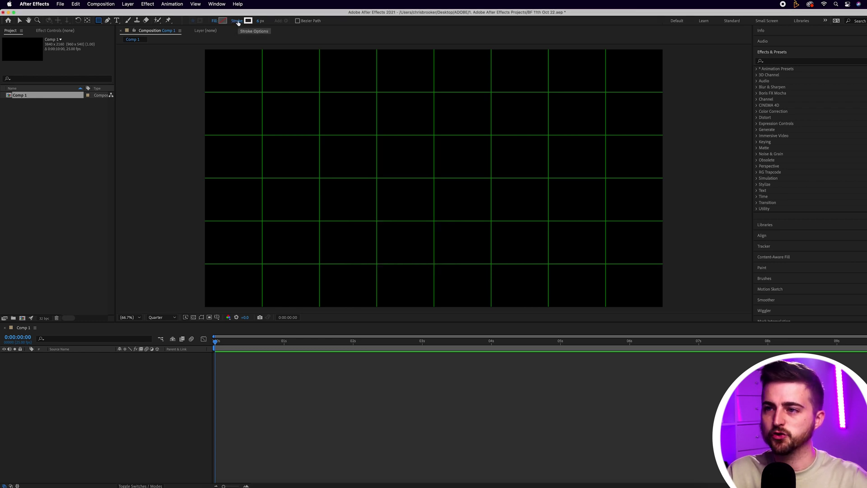
# Step: Set the shape stroke to a solid white colour (FFFFFF) with a width of 10 px
pyautogui.click(237, 21)
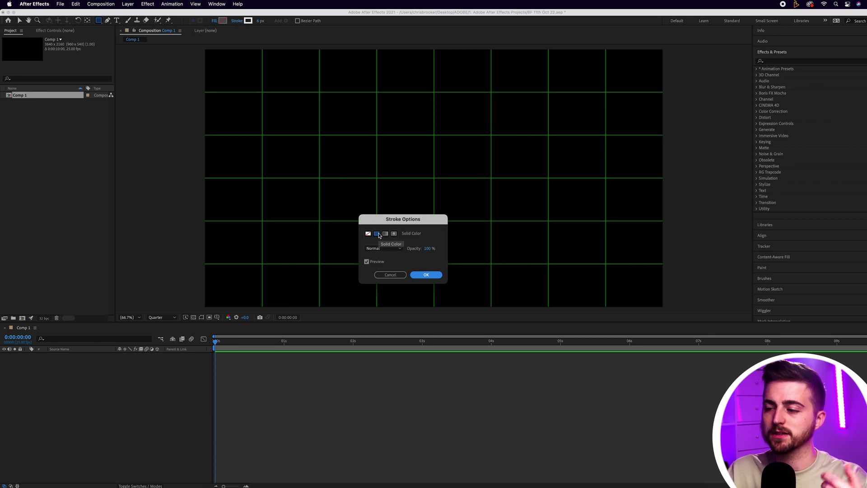
pyautogui.click(426, 275)
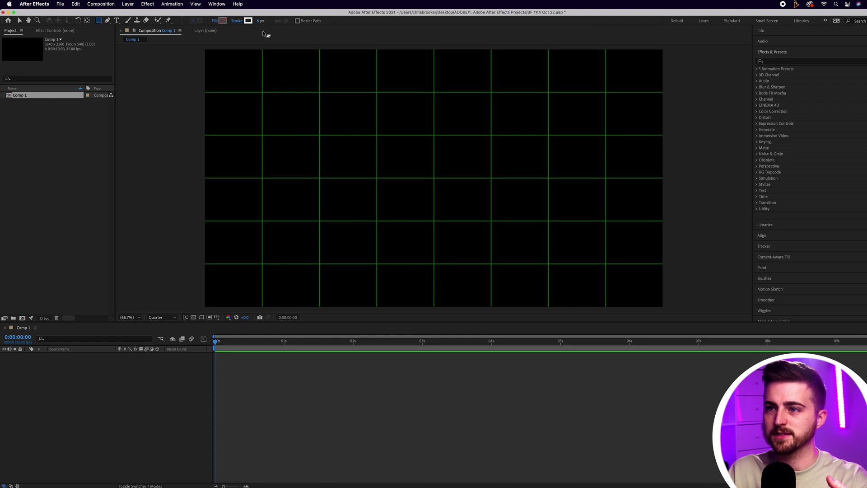
pyautogui.click(248, 21)
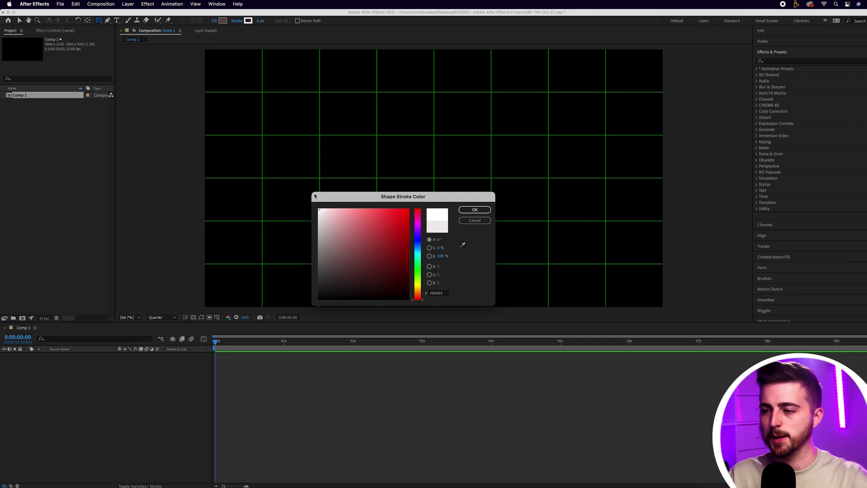
pyautogui.click(475, 210)
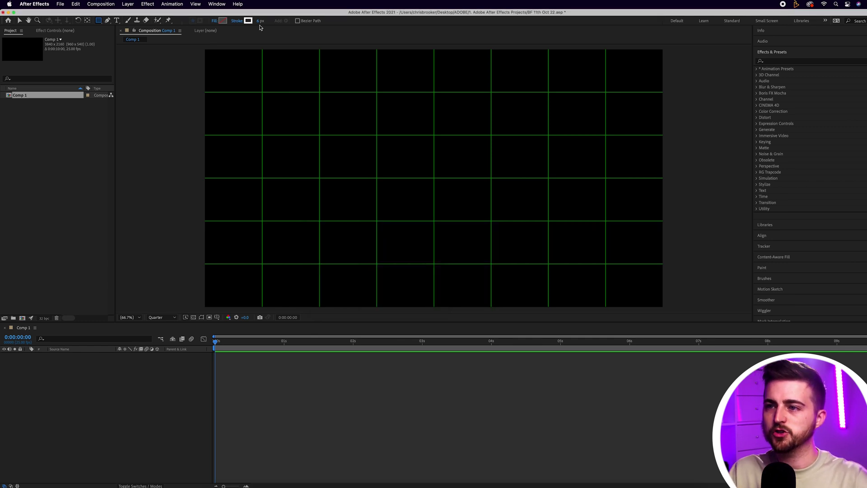
pyautogui.moveTo(262, 23); pyautogui.dragTo(266, 24)
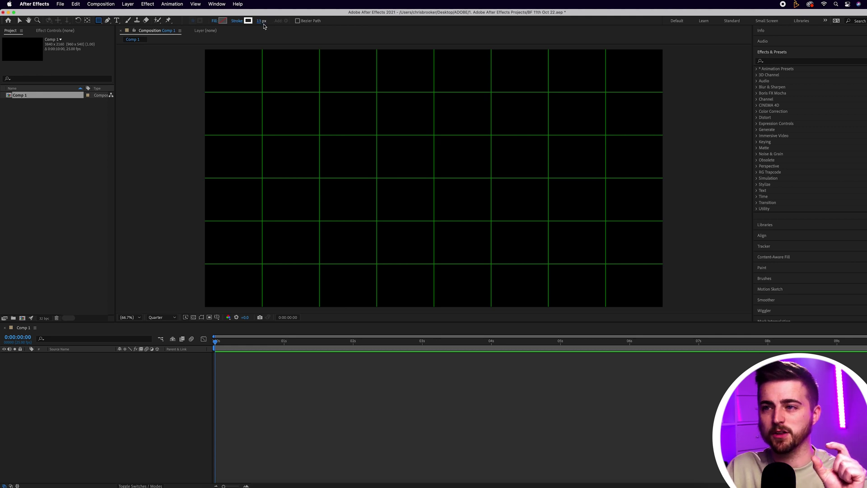
pyautogui.click(262, 21)
pyautogui.write('10')
pyautogui.press('Return')
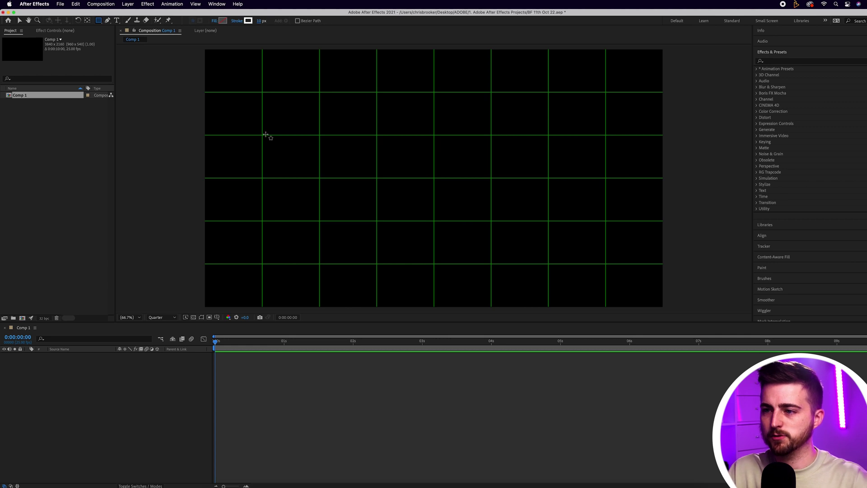
# Step: Draw a wide rectangle outline centred in the composition, aligned to the grid, and hide the proportional grid
pyautogui.moveTo(296, 135)
pyautogui.mouseDown()
pyautogui.moveTo(560, 197)
pyautogui.moveTo(585, 222)
pyautogui.moveTo(573, 219)
pyautogui.mouseUp()
pyautogui.click(217, 318)
pyautogui.press('Return')
pyautogui.click(389, 412)
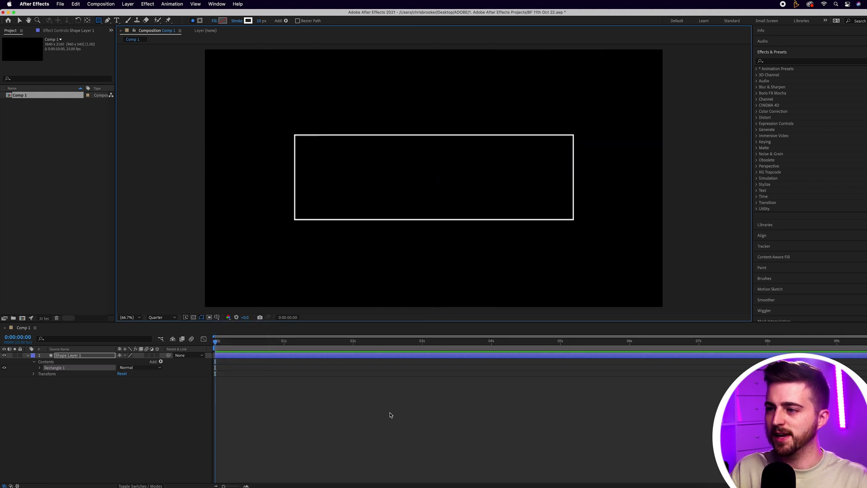
# Step: Set the rectangle's stroke width to 96 px
pyautogui.press('v')
pyautogui.click(362, 140)
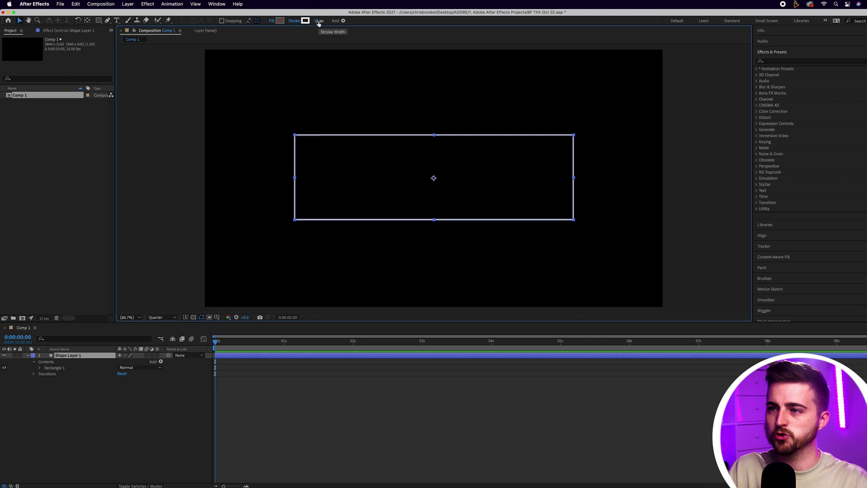
pyautogui.moveTo(318, 20); pyautogui.dragTo(350, 22)
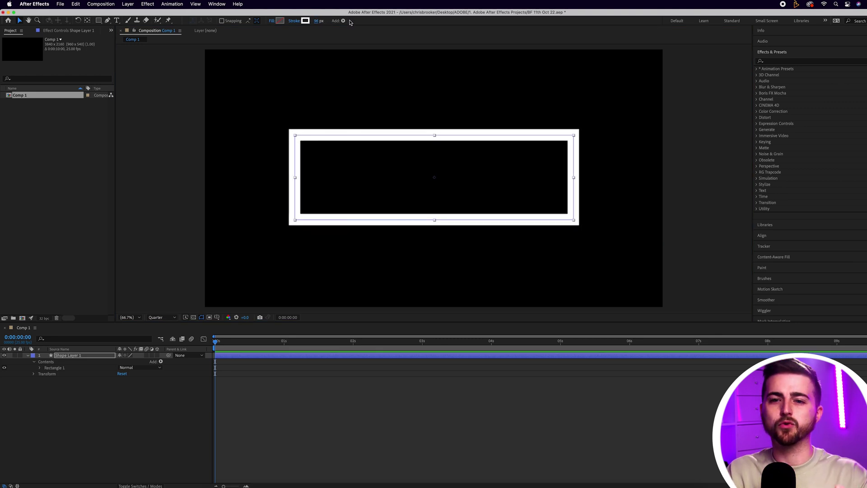
pyautogui.click(438, 425)
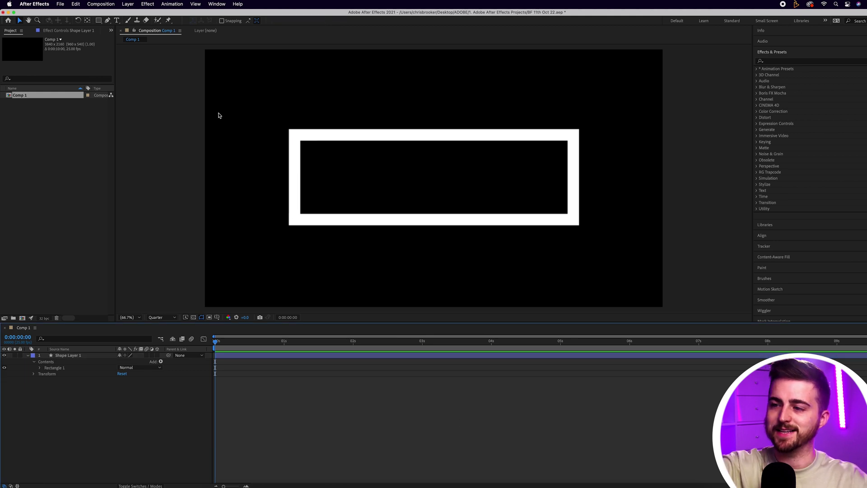
# Step: Add a text layer inside the rectangle with the creator's surname in capitals, and select all of its text
pyautogui.click(117, 21)
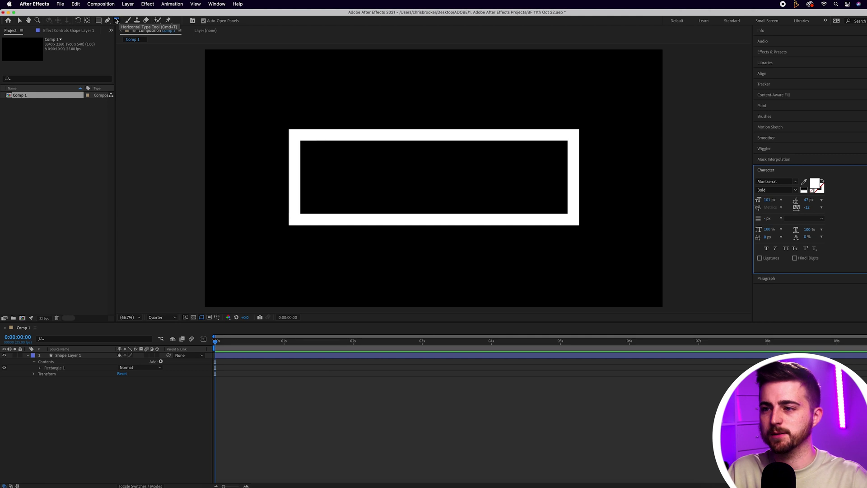
pyautogui.click(355, 178)
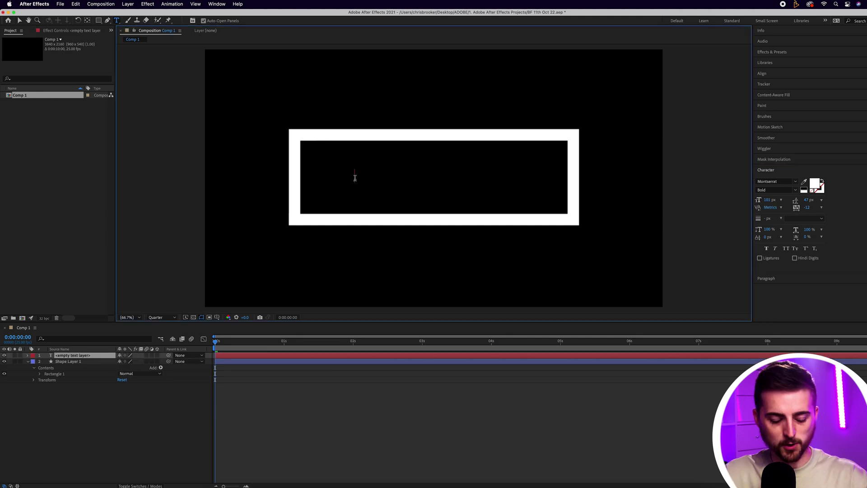
pyautogui.write('BROOKER')
pyautogui.press('super+a')
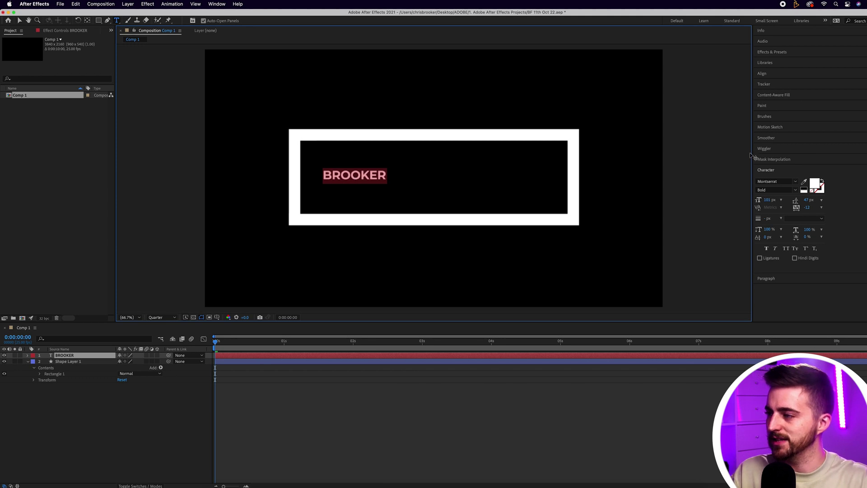
# Step: Enlarge the selected text to 372 px and set its Montserrat font style to Black
pyautogui.moveTo(752, 150); pyautogui.dragTo(729, 149)
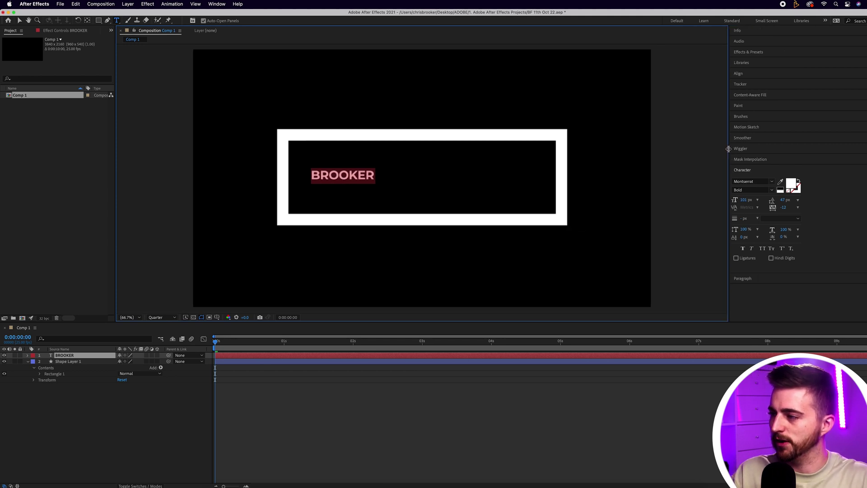
pyautogui.click(763, 171)
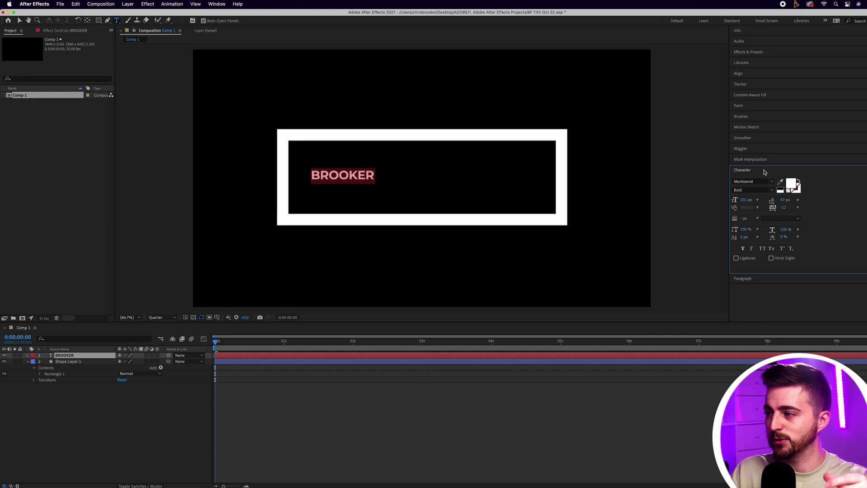
pyautogui.click(216, 4)
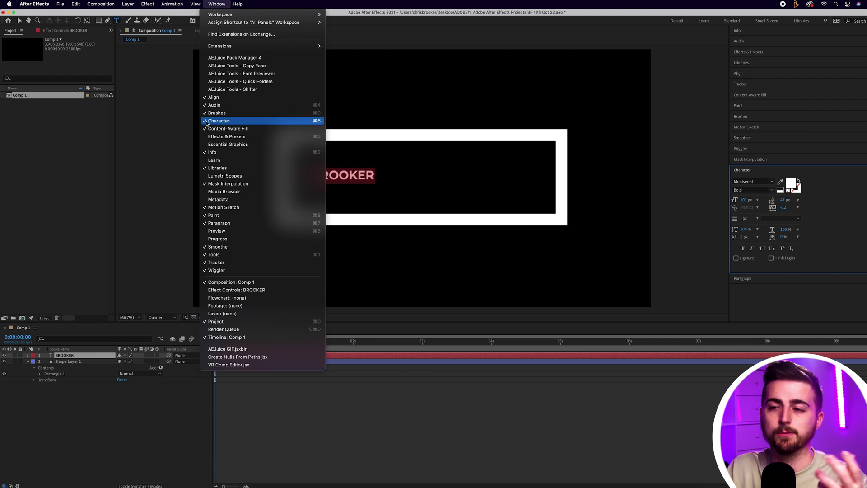
pyautogui.press('Escape')
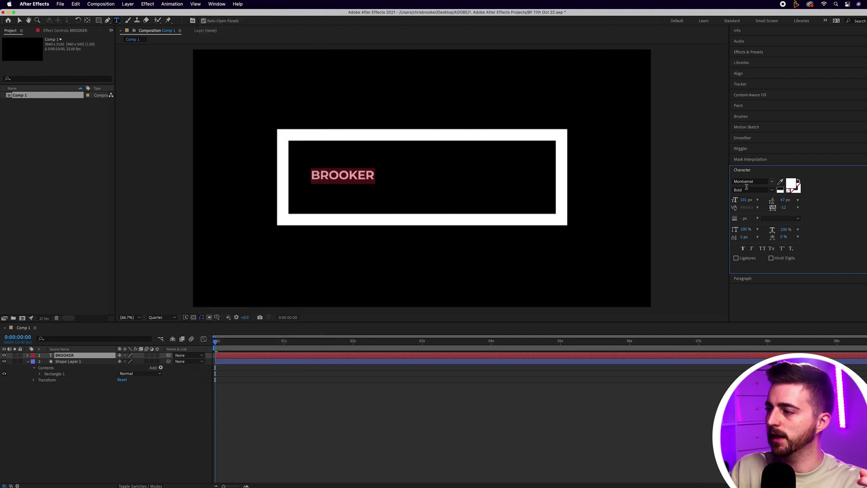
pyautogui.moveTo(745, 200); pyautogui.dragTo(843, 200)
pyautogui.click(772, 183)
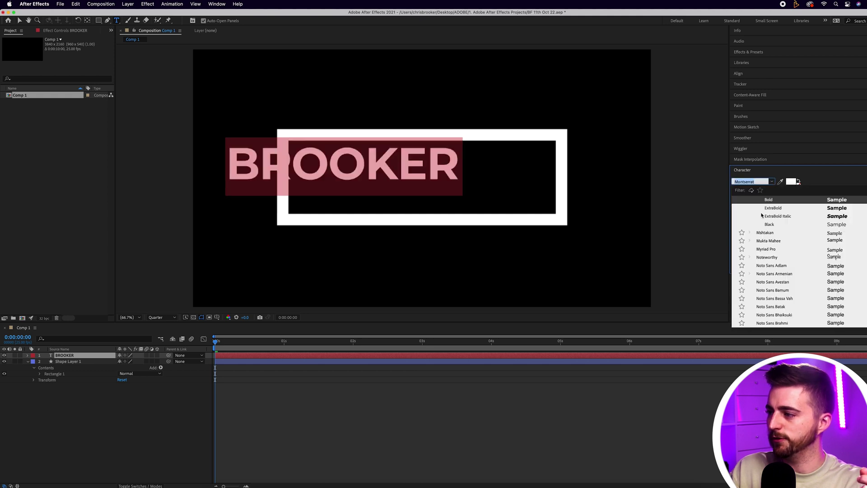
pyautogui.click(772, 183)
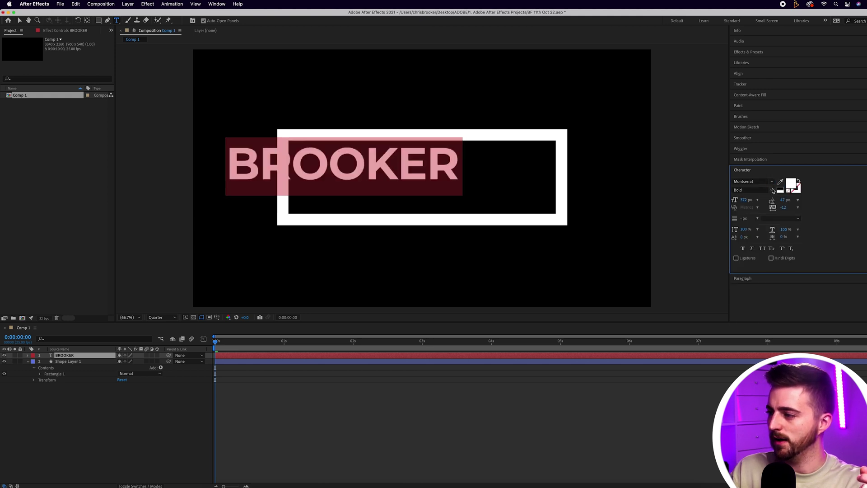
pyautogui.click(772, 191)
pyautogui.click(751, 260)
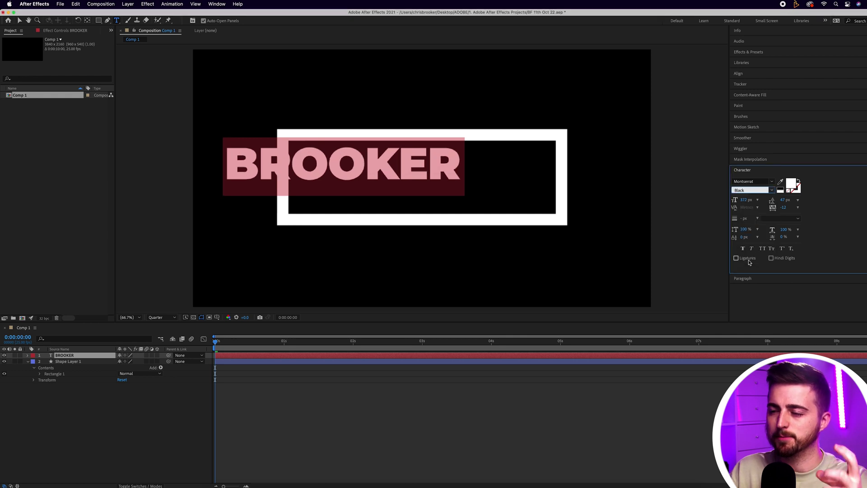
# Step: Move the text to the middle of the rectangle and show the proportional grid for alignment
pyautogui.click(19, 21)
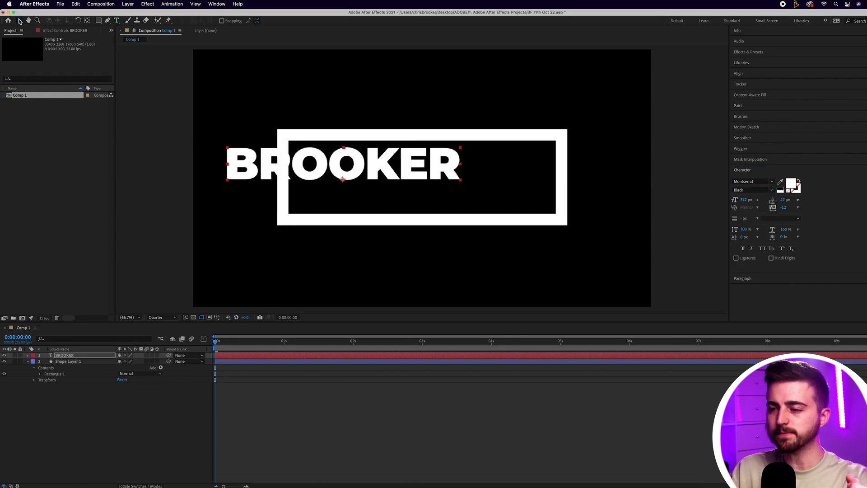
pyautogui.moveTo(391, 154); pyautogui.dragTo(472, 175)
pyautogui.click(217, 317)
pyautogui.click(240, 332)
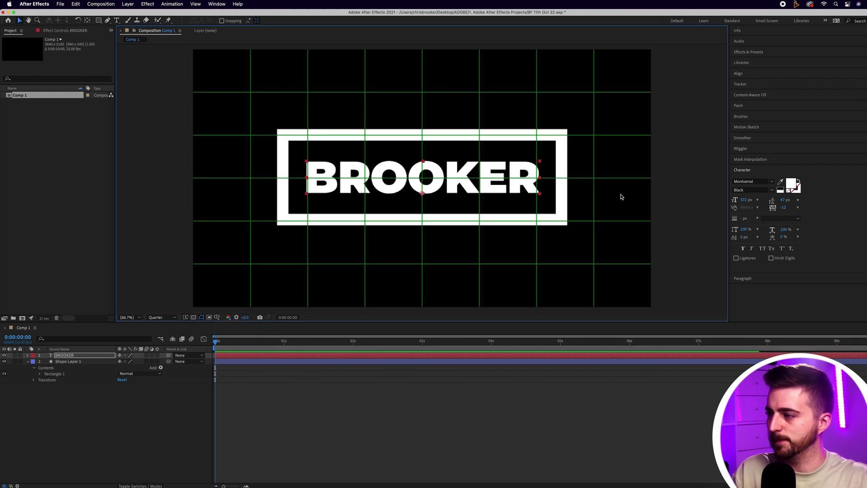
# Step: Increase the text size to 411 px and re-centre the text on the grid inside the rectangle
pyautogui.click(746, 200)
pyautogui.moveTo(747, 200); pyautogui.dragTo(762, 200)
pyautogui.moveTo(489, 176); pyautogui.dragTo(488, 178)
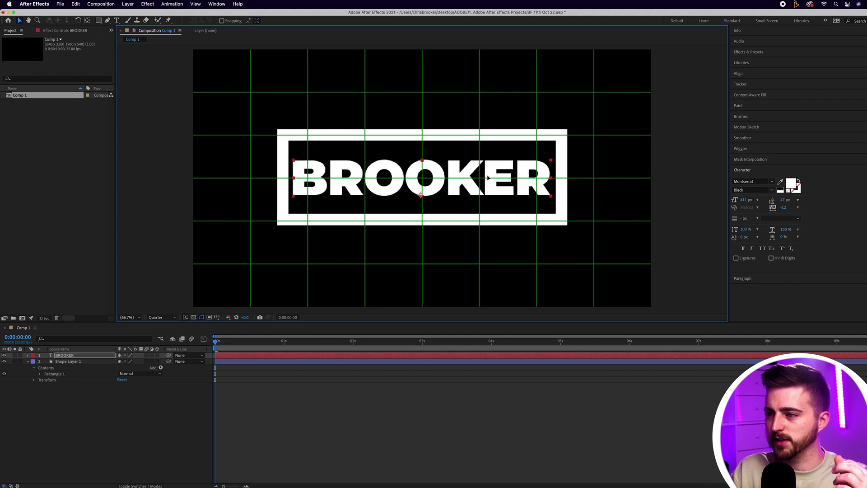
pyautogui.click(344, 253)
# Step: Hide the proportional grid and set the composition preview resolution to Full
pyautogui.click(217, 317)
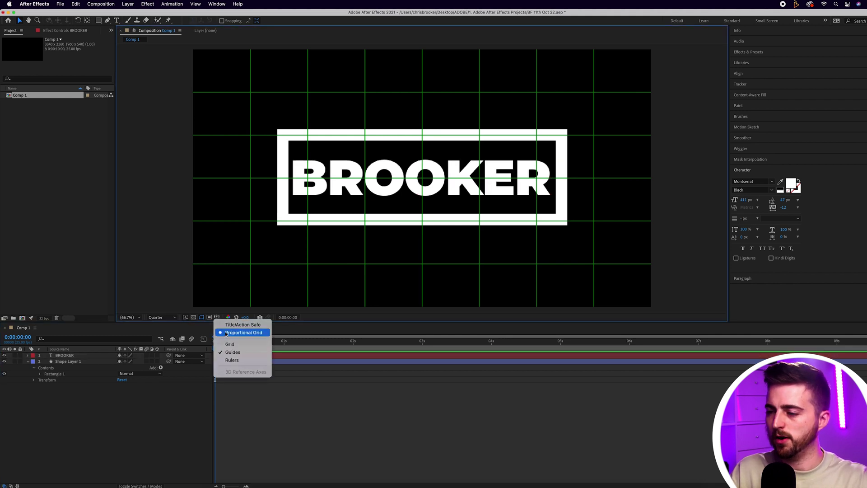
pyautogui.click(228, 333)
pyautogui.click(162, 317)
pyautogui.click(165, 335)
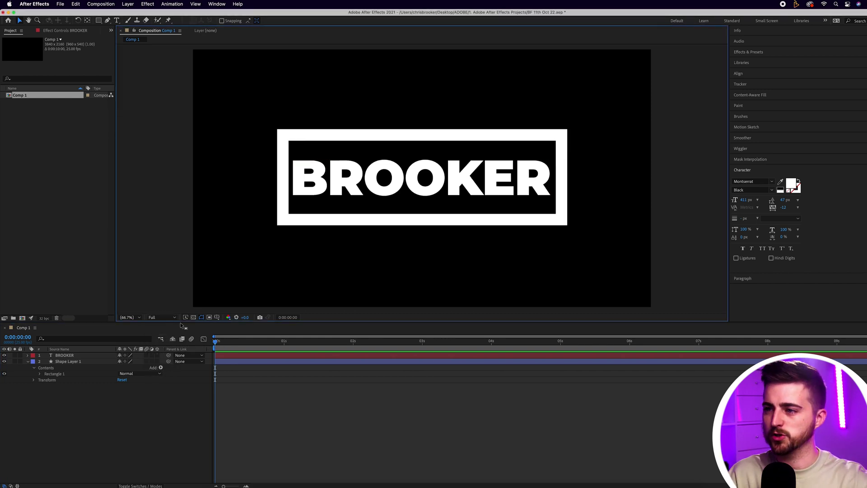
# Step: Resize the rectangle around its centre to be slightly wider and shorter, framing the text with even spacing
pyautogui.click(367, 140)
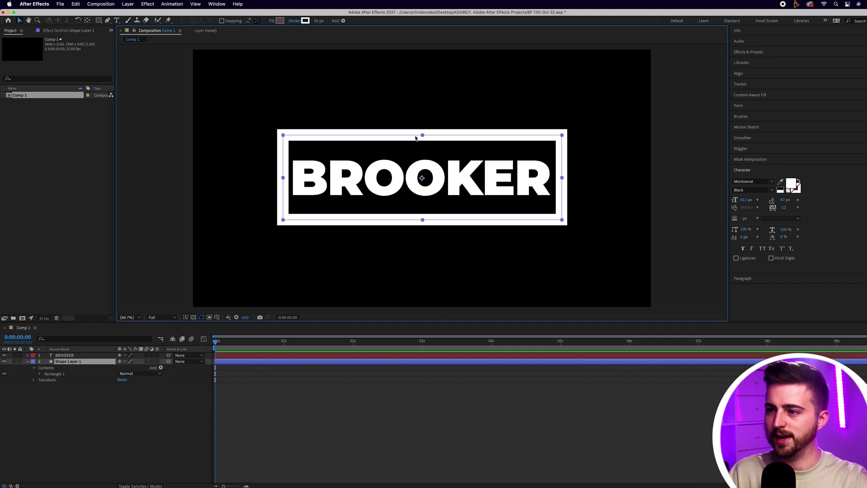
pyautogui.moveTo(562, 137); pyautogui.dragTo(568, 180)
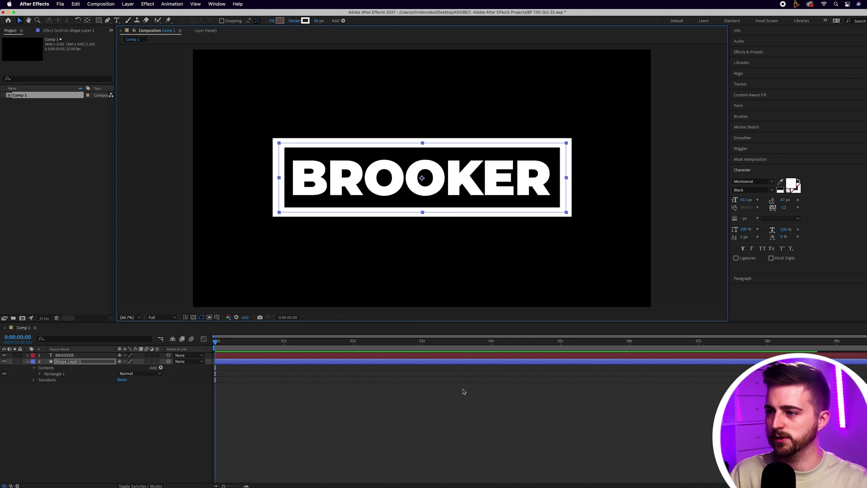
pyautogui.click(455, 404)
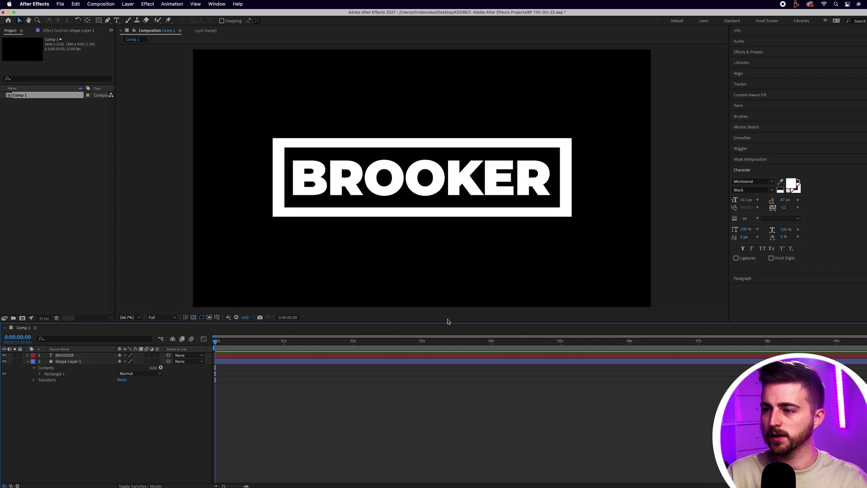
# Step: Show the proportional grid and draw a rectangular mask on the large text layer, centred across the middle of the letters OOK
pyautogui.click(64, 355)
pyautogui.click(99, 21)
pyautogui.click(217, 318)
pyautogui.click(235, 334)
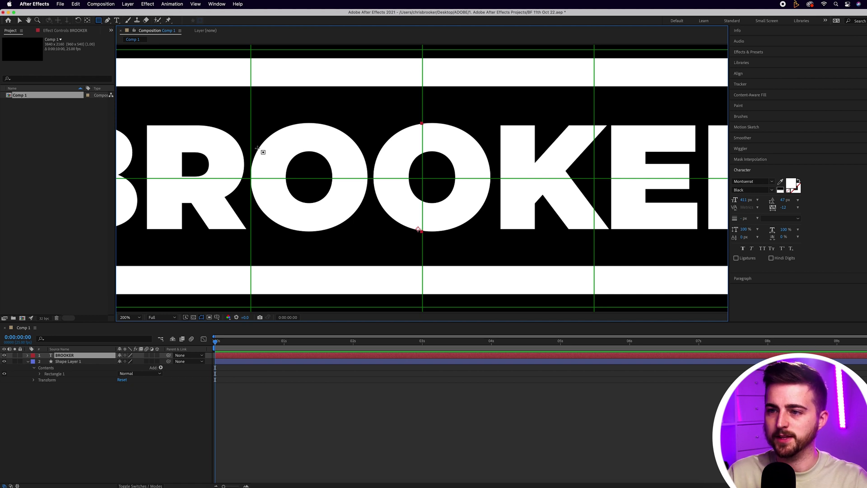
pyautogui.moveTo(251, 149); pyautogui.dragTo(595, 205)
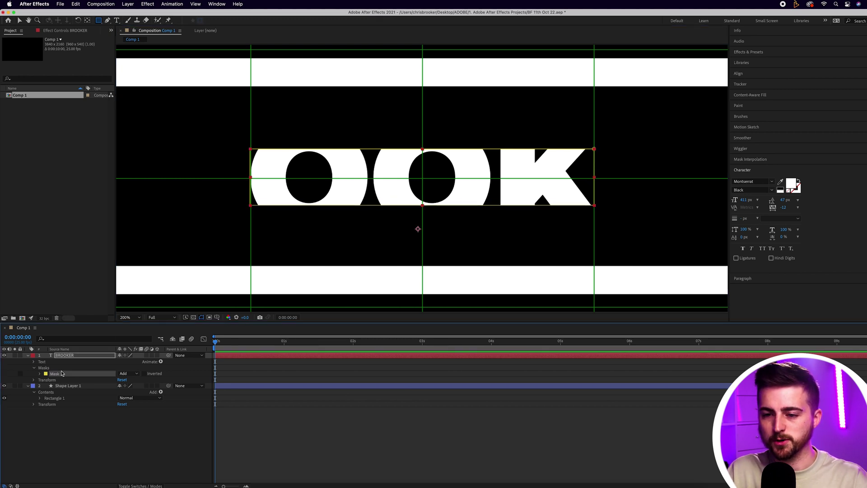
# Step: Invert the large text layer's mask so it cuts a horizontal gap through the middle letters
pyautogui.click(34, 368)
pyautogui.click(28, 356)
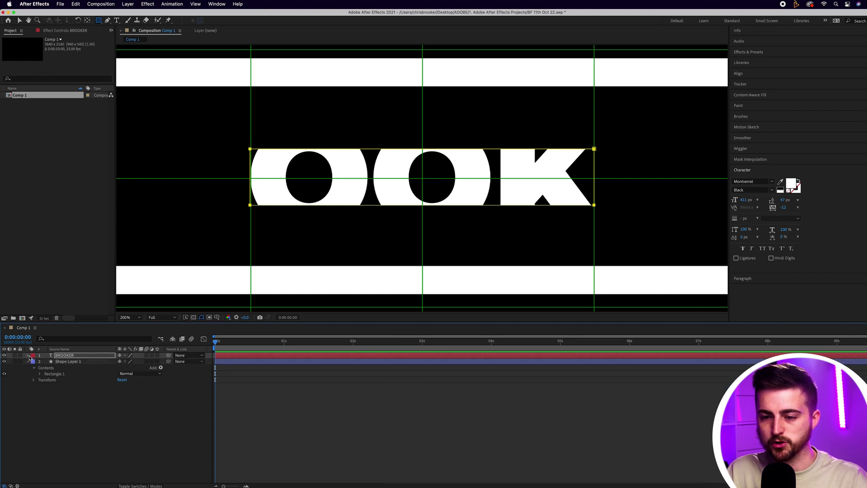
pyautogui.click(28, 356)
pyautogui.click(34, 368)
pyautogui.click(39, 374)
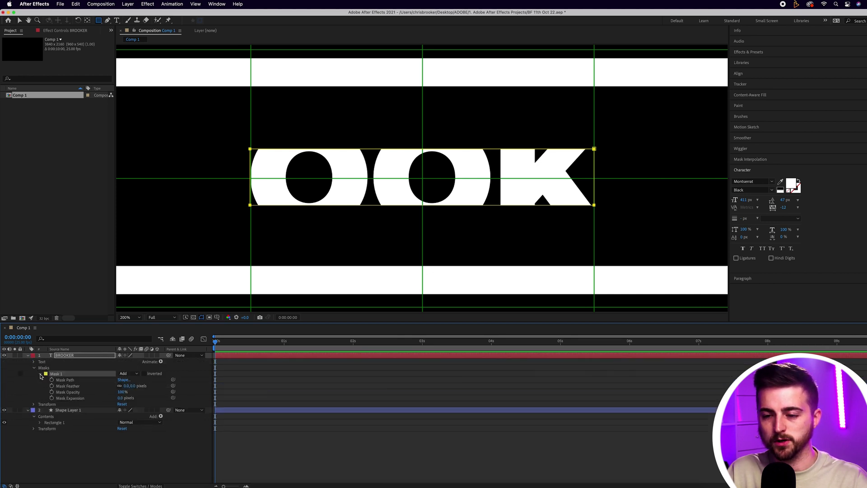
pyautogui.click(144, 374)
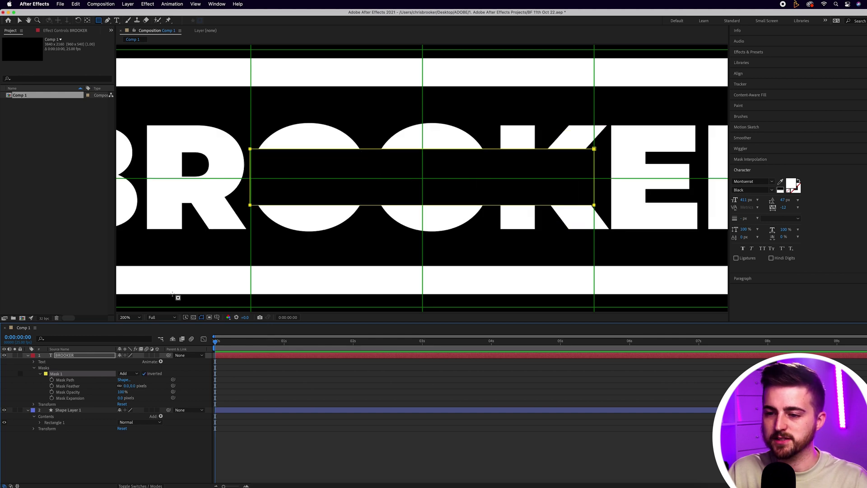
# Step: Deselect the masked text layer and hide the proportional grid
pyautogui.click(129, 317)
pyautogui.click(137, 325)
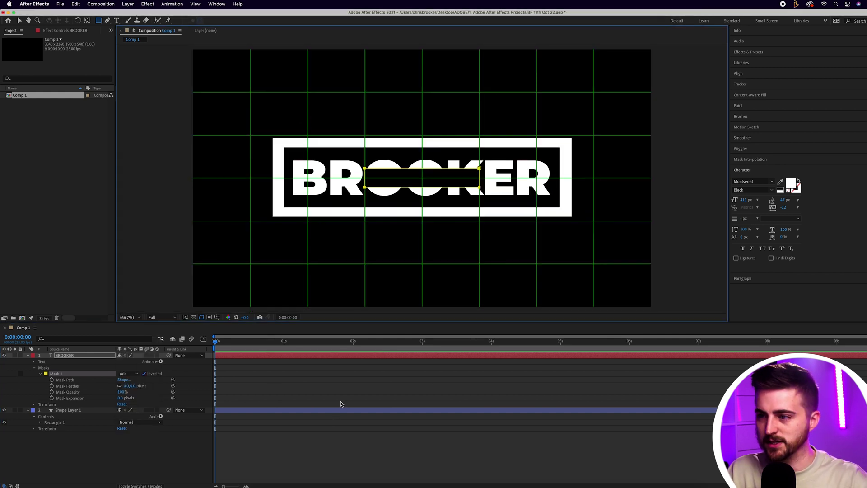
pyautogui.press('v')
pyautogui.click(341, 404)
pyautogui.click(216, 317)
pyautogui.click(228, 332)
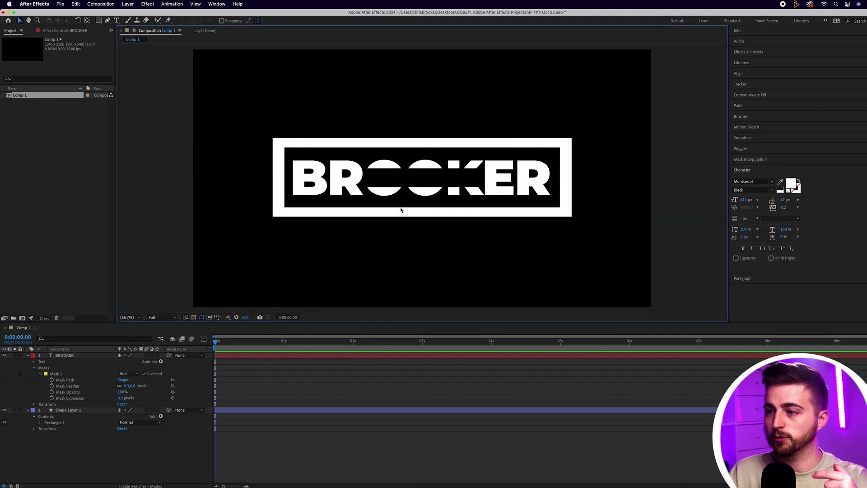
# Step: Try to stretch the mask's four corners outward so the gap spans the whole word
pyautogui.click(469, 175)
pyautogui.moveTo(480, 168); pyautogui.dragTo(549, 169)
pyautogui.moveTo(364, 168); pyautogui.dragTo(283, 171)
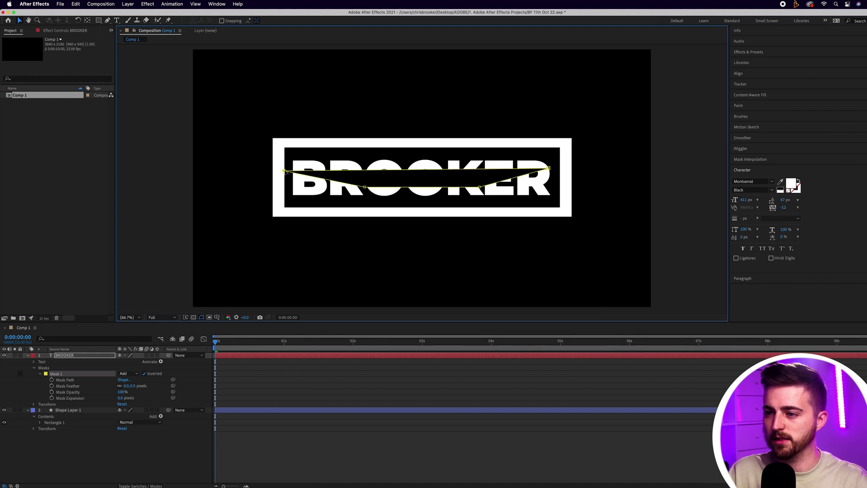
pyautogui.moveTo(365, 186); pyautogui.dragTo(284, 184)
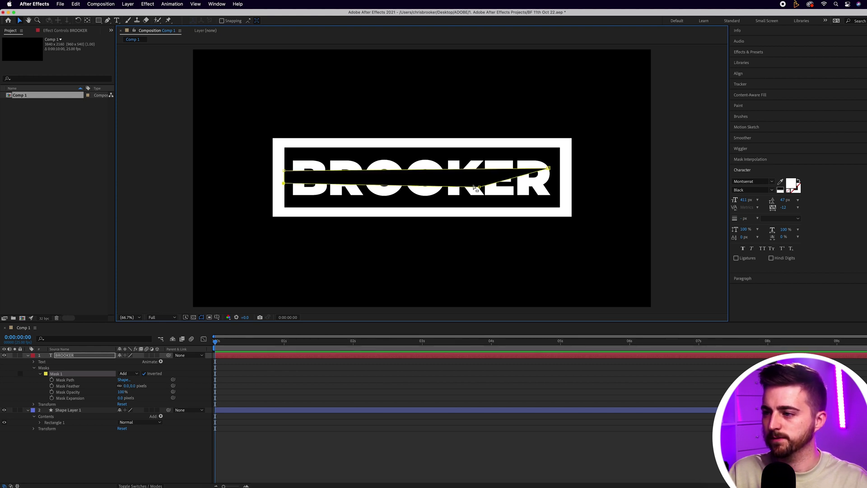
pyautogui.moveTo(481, 187); pyautogui.dragTo(556, 184)
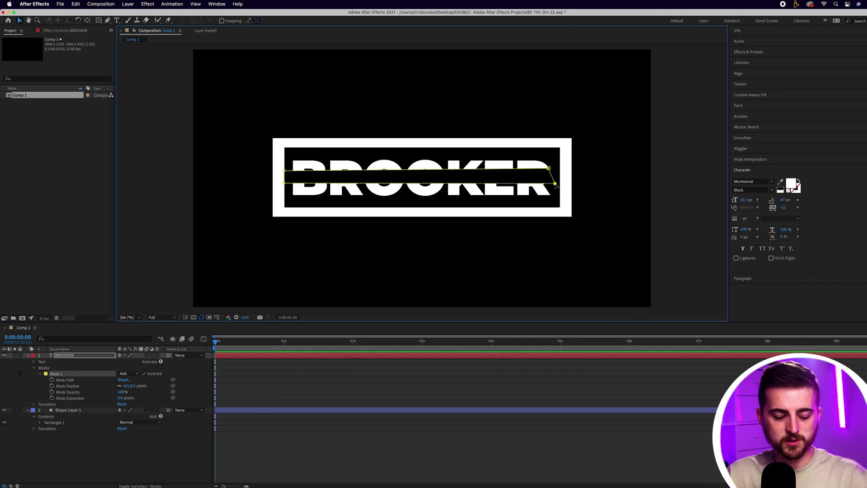
# Step: Undo the mask corner moves and deselect the text layer
pyautogui.press('super+z')
pyautogui.press('super+z')
pyautogui.press('super+z')
pyautogui.press('super+z')
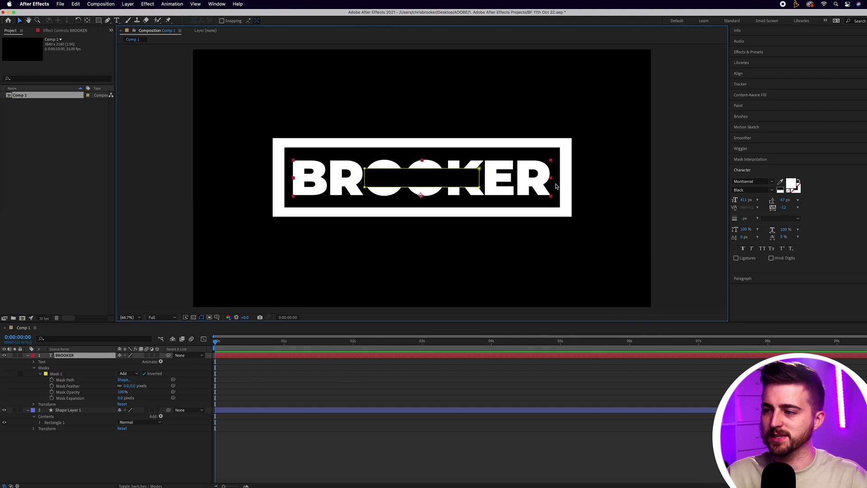
pyautogui.click(317, 404)
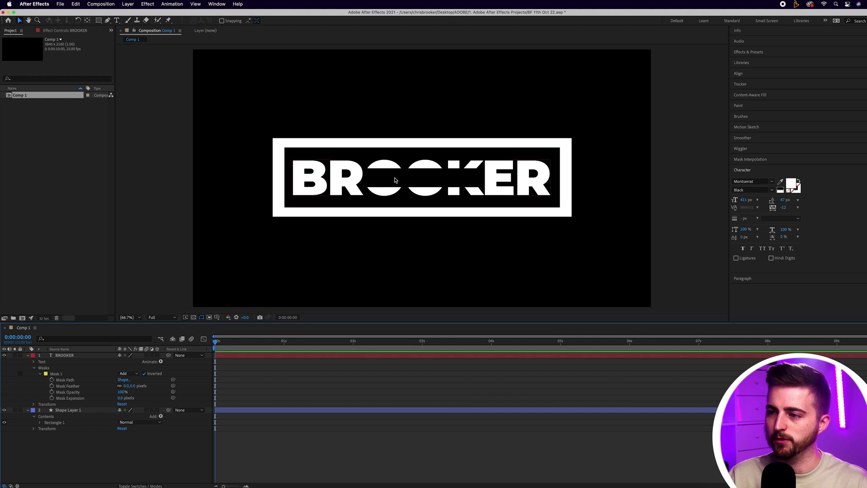
# Step: Add a new text layer reading FILMS above the rectangle and set its size to 118 px
pyautogui.click(116, 22)
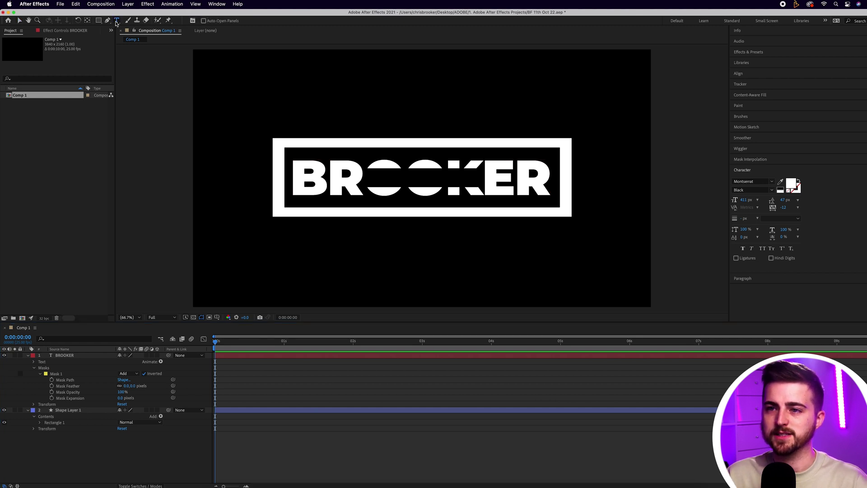
pyautogui.click(346, 106)
pyautogui.write('FILMS')
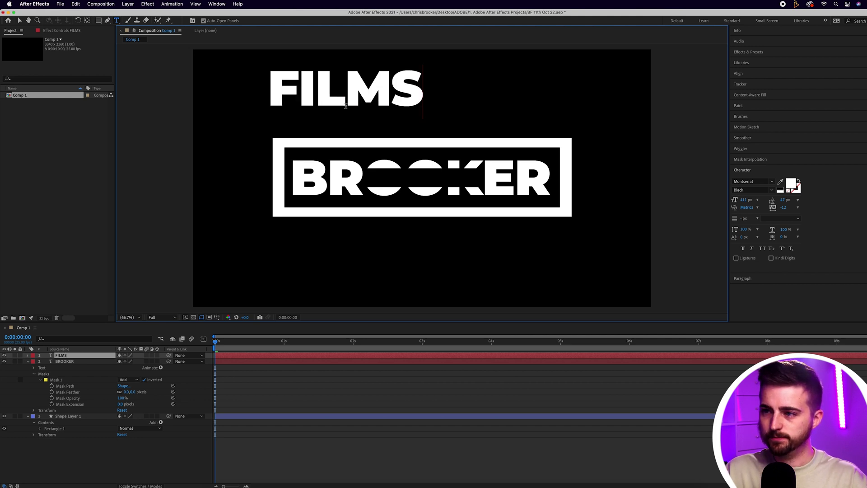
pyautogui.press('super+a')
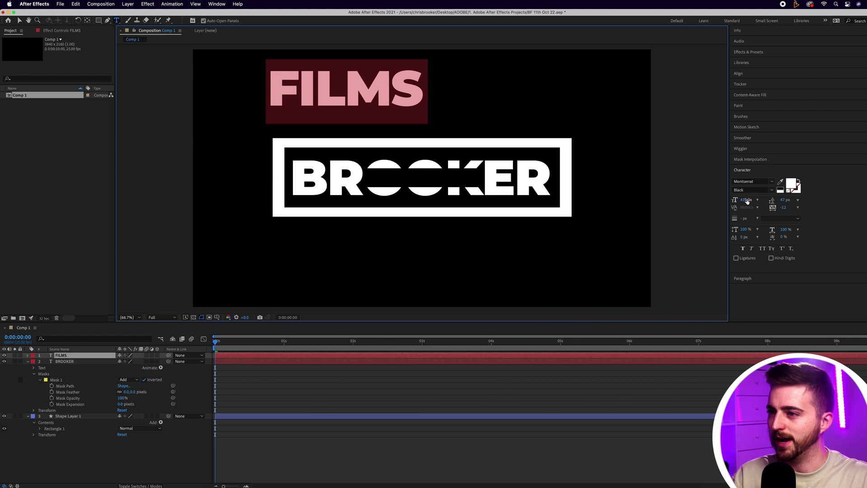
pyautogui.click(746, 200)
pyautogui.write('118')
pyautogui.press('Return')
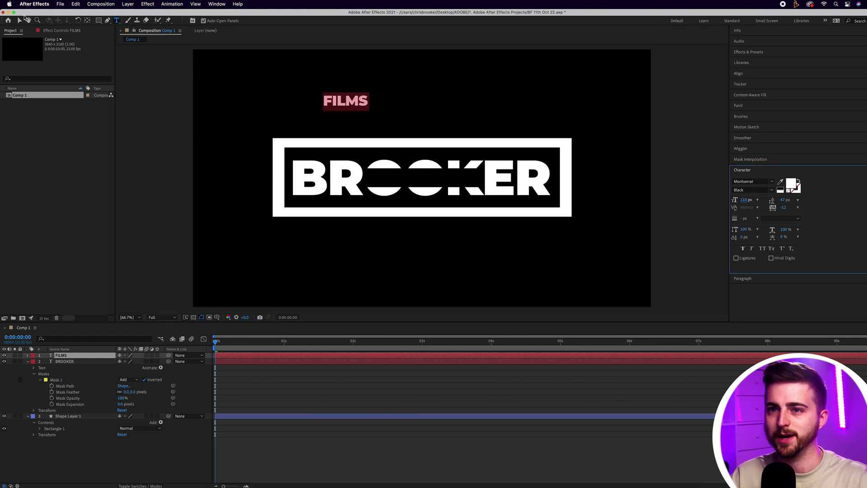
# Step: Move the FILMS text into the masked gap and align it to the centre of the proportional grid
pyautogui.click(20, 20)
pyautogui.moveTo(356, 106); pyautogui.dragTo(431, 183)
pyautogui.click(217, 317)
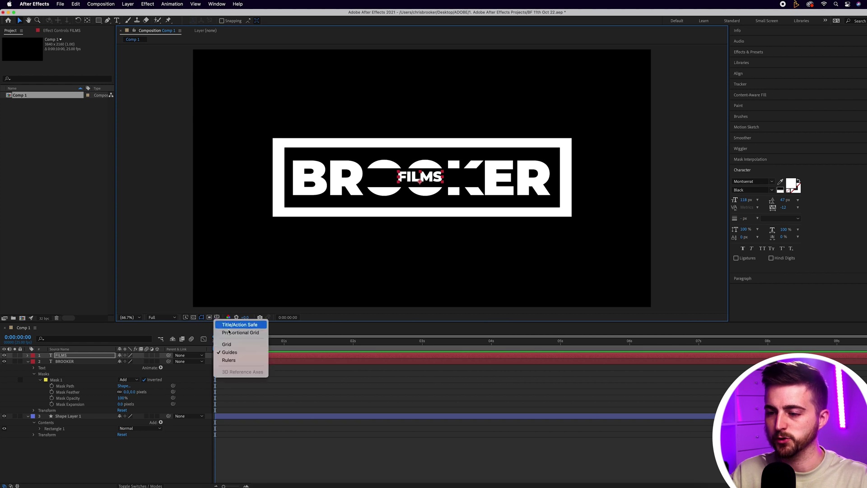
pyautogui.click(232, 334)
pyautogui.press('.')
pyautogui.press('.')
pyautogui.press('.')
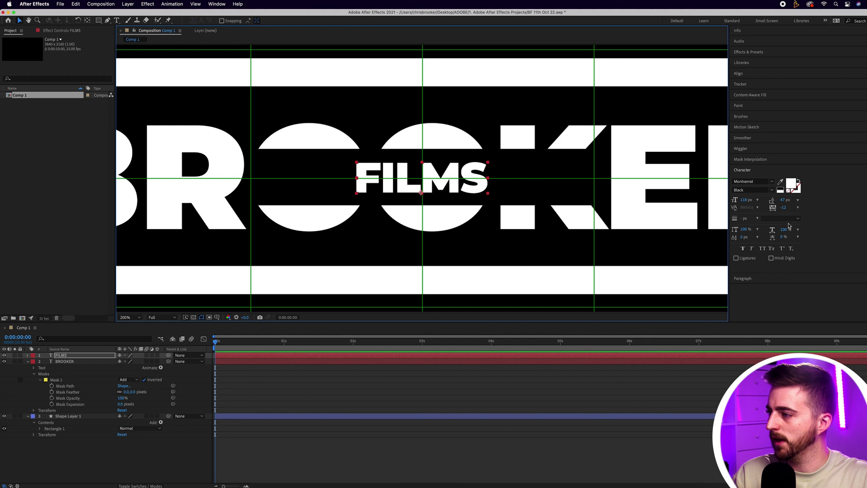
# Step: Set the FILMS text size to 130 px and its tracking to 992, keeping it centred across the gap
pyautogui.moveTo(751, 203); pyautogui.dragTo(786, 208)
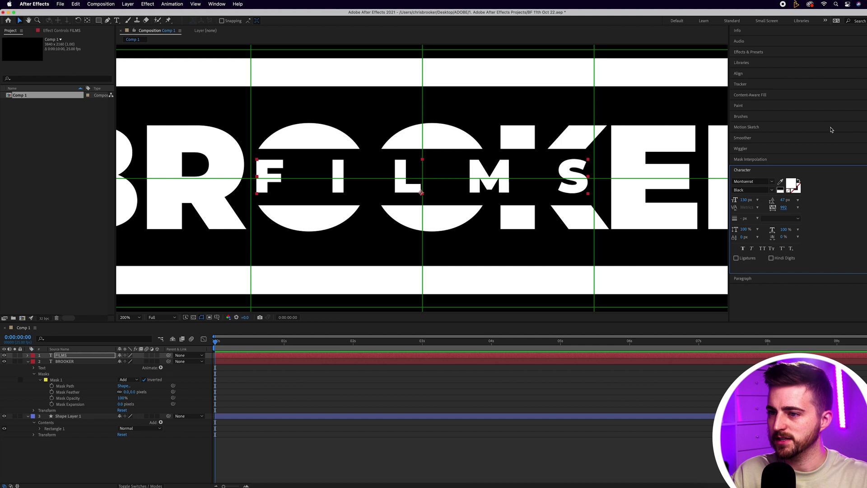
pyautogui.click(539, 388)
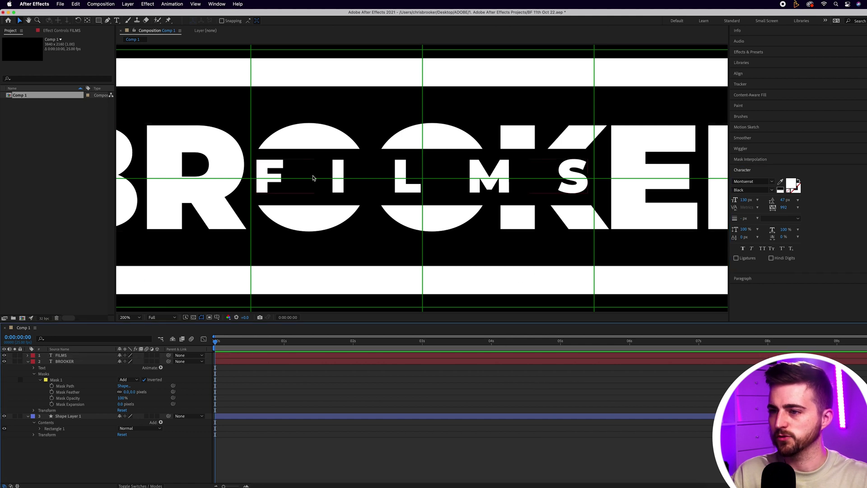
pyautogui.click(329, 171)
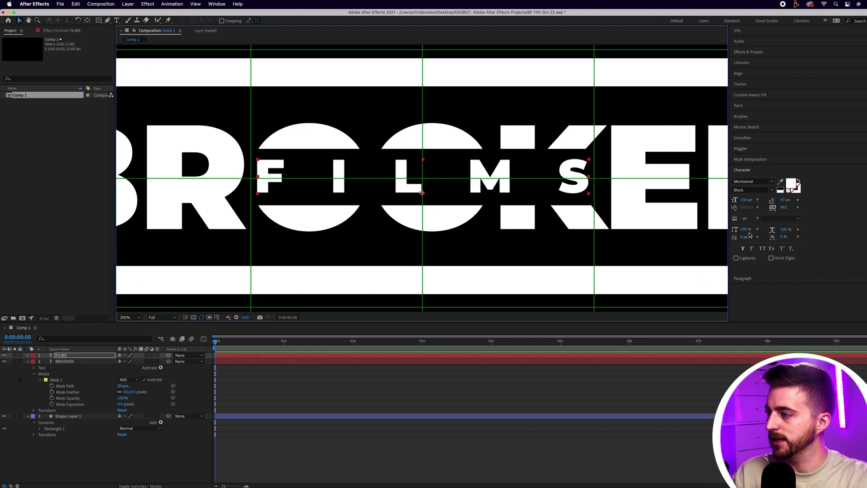
# Step: Change the FILMS text fill to yellow-orange EFBB51 and deselect the layer
pyautogui.click(782, 187)
pyautogui.click(396, 238)
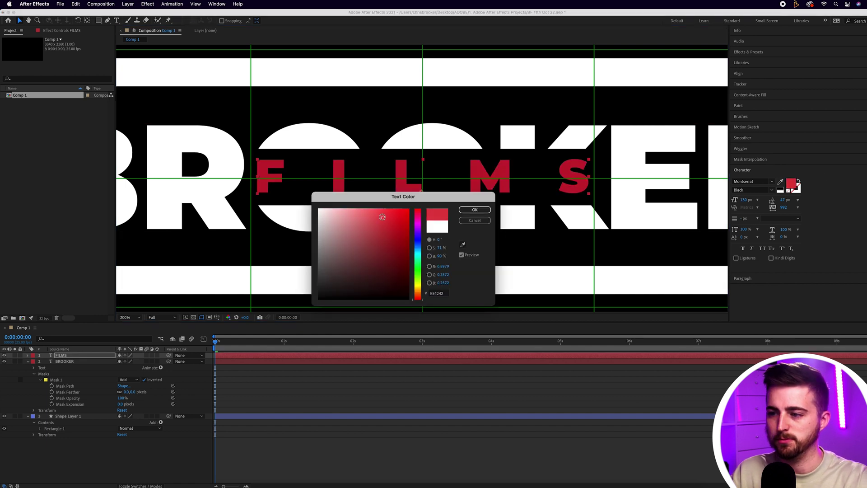
pyautogui.moveTo(418, 296); pyautogui.dragTo(419, 293)
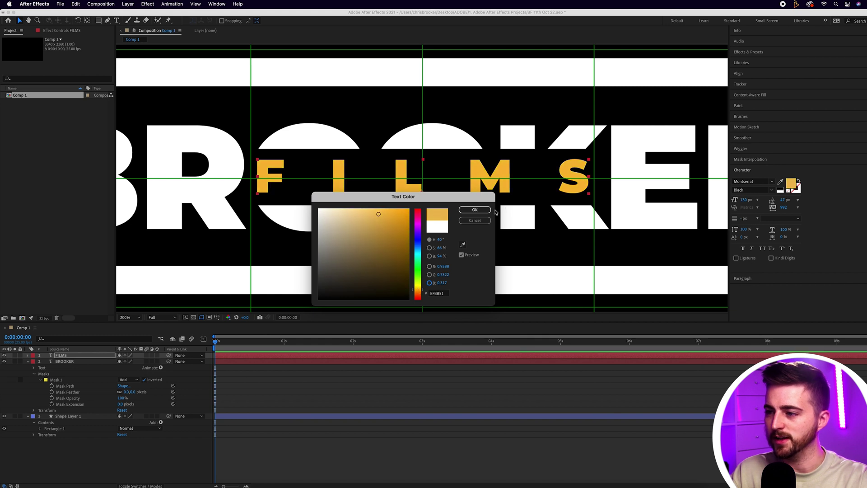
pyautogui.click(475, 210)
pyautogui.press('F2')
# Step: Hide the proportional grid and show the whole composition
pyautogui.press(',')
pyautogui.press(',')
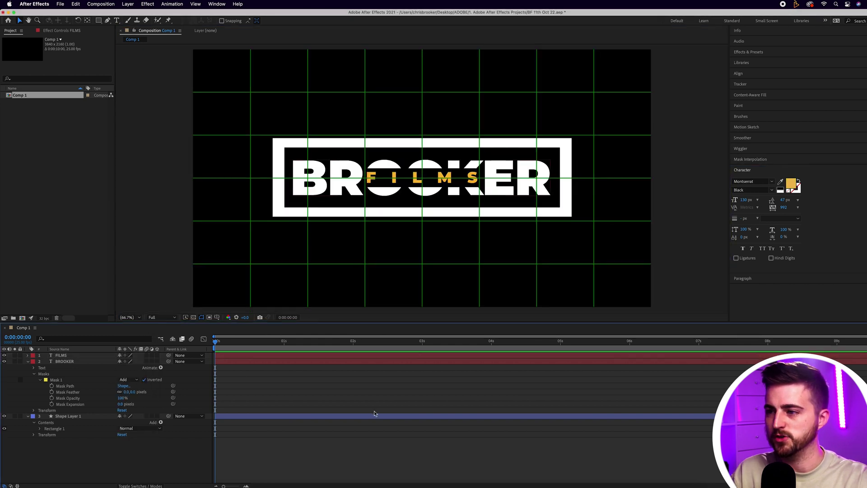
pyautogui.click(216, 317)
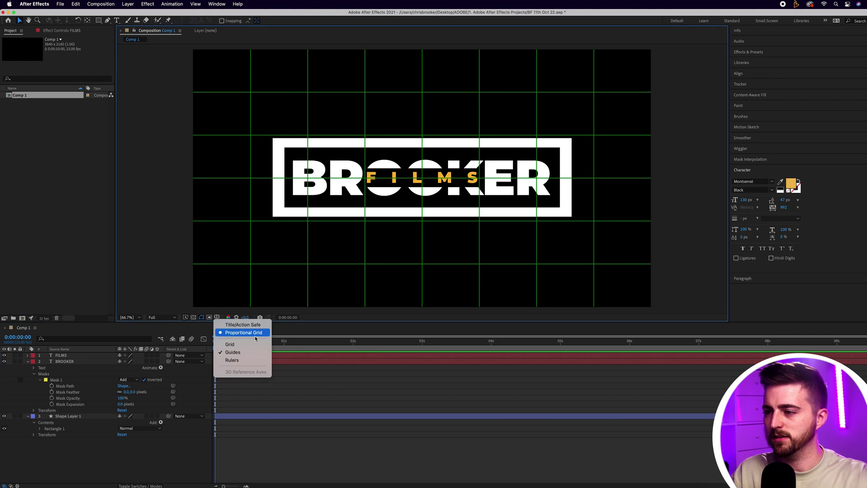
pyautogui.click(240, 347)
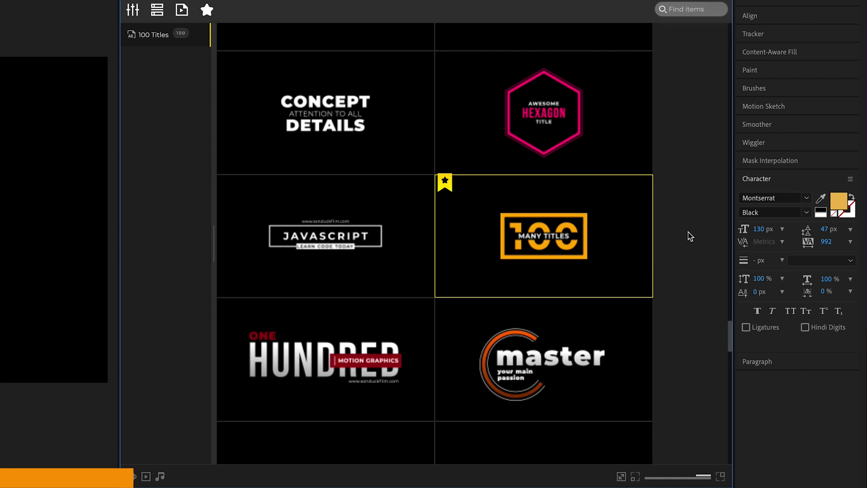
# Step: Preview the orange "100 Many Titles" template animation from the Modern Titles Pack
pyautogui.moveTo(562, 254)
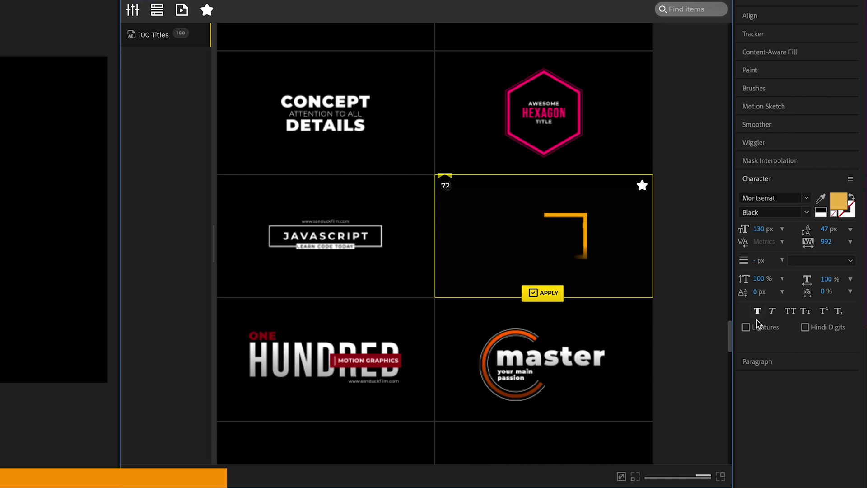
pyautogui.moveTo(730, 344); pyautogui.dragTo(726, 382)
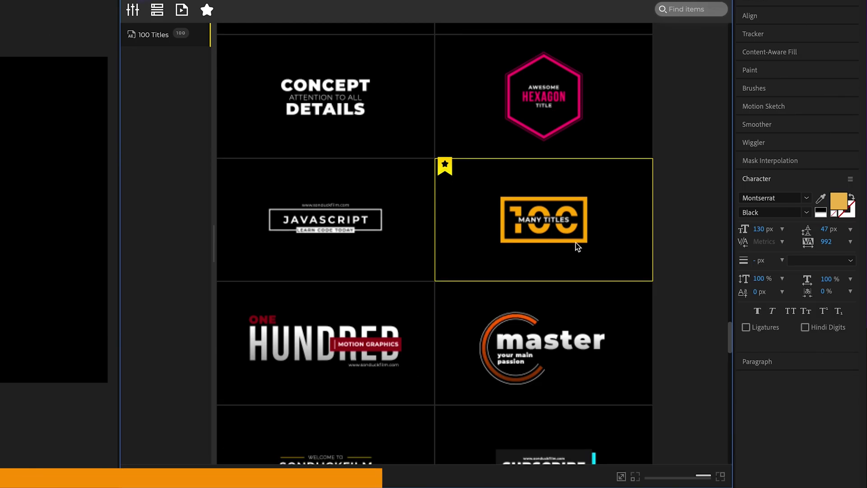
pyautogui.moveTo(552, 229)
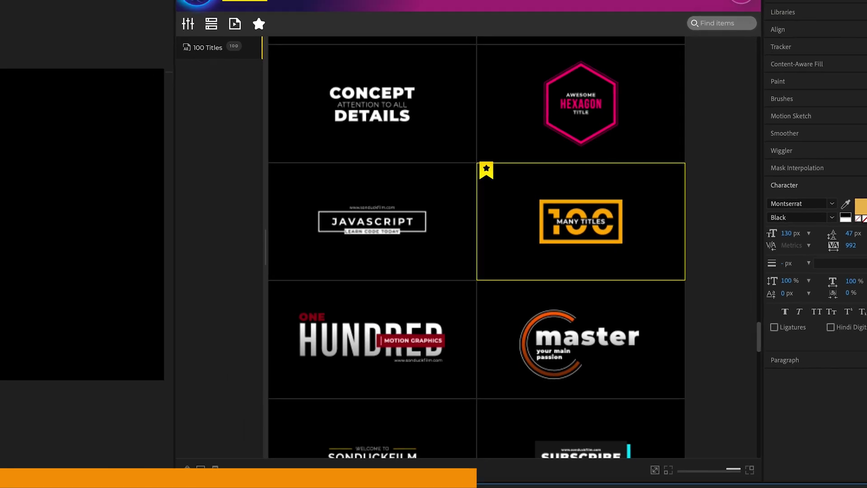
pyautogui.press('space')
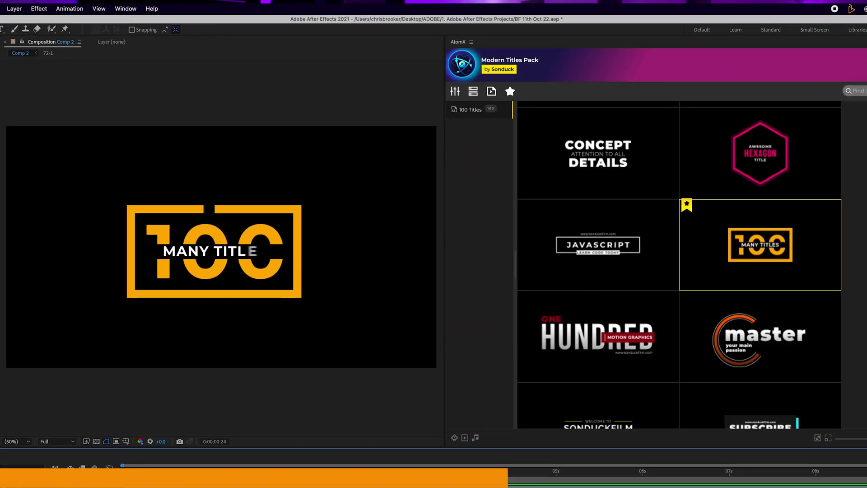
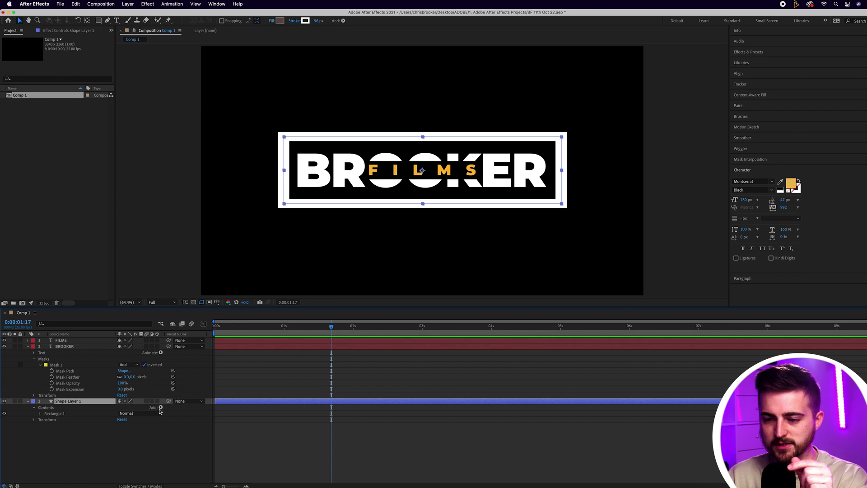
# Step: Add Trim Paths to the rectangle's shape layer and set its End to 0%
pyautogui.click(160, 408)
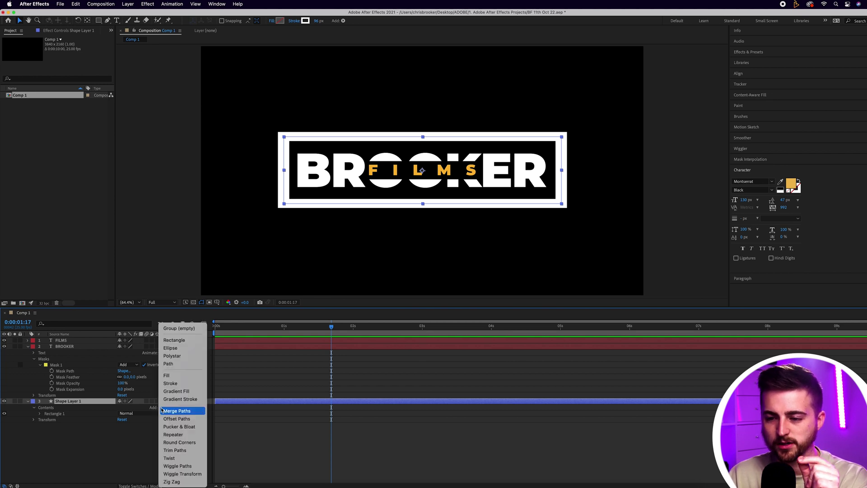
pyautogui.click(176, 451)
pyautogui.click(39, 421)
pyautogui.click(66, 431)
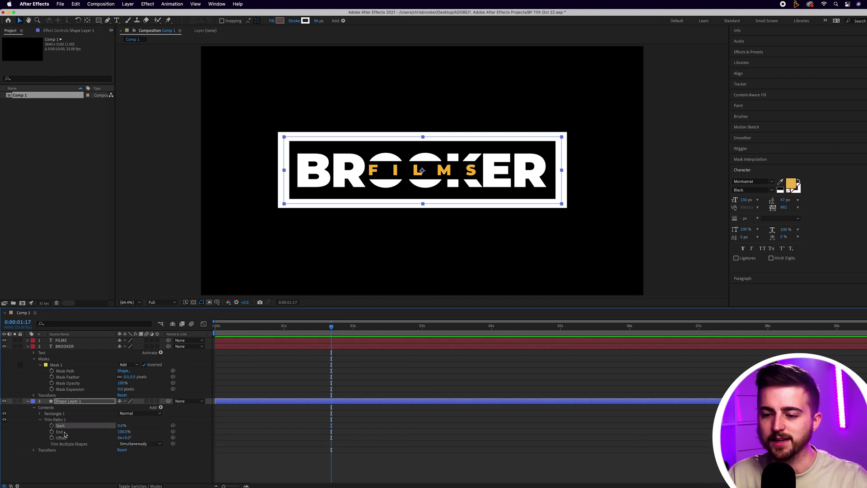
pyautogui.click(63, 437)
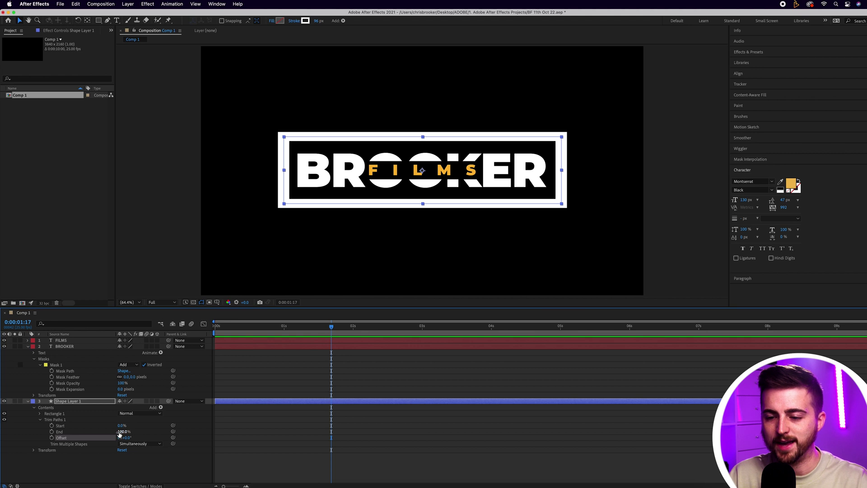
pyautogui.moveTo(122, 432); pyautogui.dragTo(86, 432)
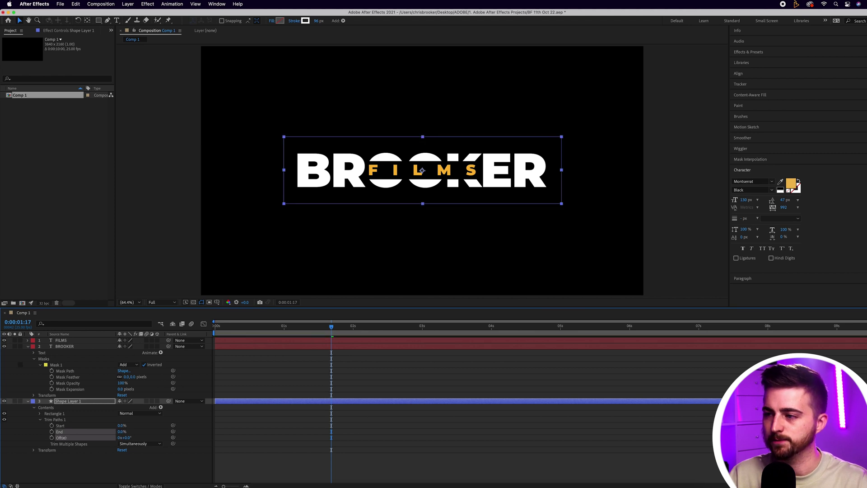
# Step: Keyframe the rectangle's Trim Paths End from 0% at 0:00:00:05 to 100% just before two seconds, and preview the outline drawing on
pyautogui.moveTo(298, 335); pyautogui.dragTo(229, 335)
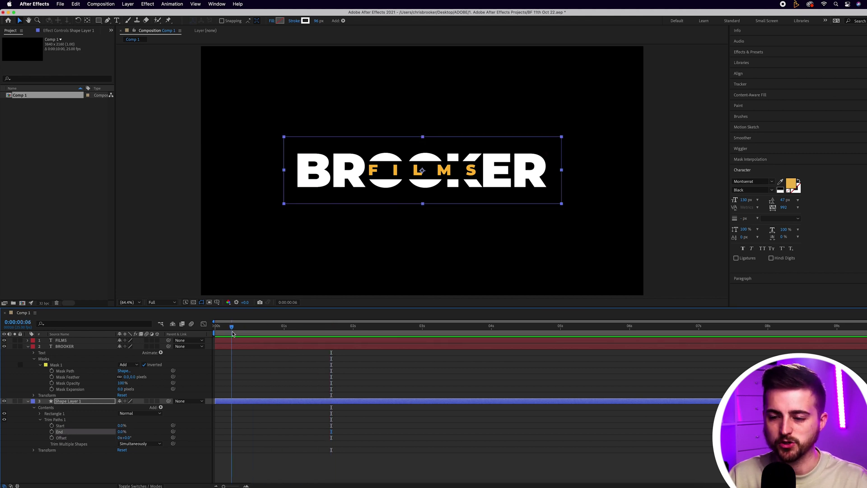
pyautogui.click(51, 433)
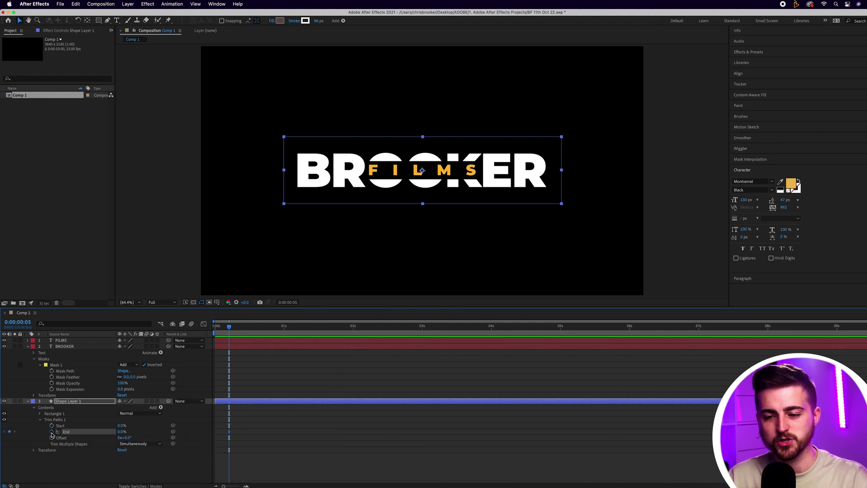
pyautogui.moveTo(232, 328); pyautogui.dragTo(342, 329)
pyautogui.moveTo(121, 433); pyautogui.dragTo(166, 432)
pyautogui.moveTo(326, 328); pyautogui.dragTo(196, 330)
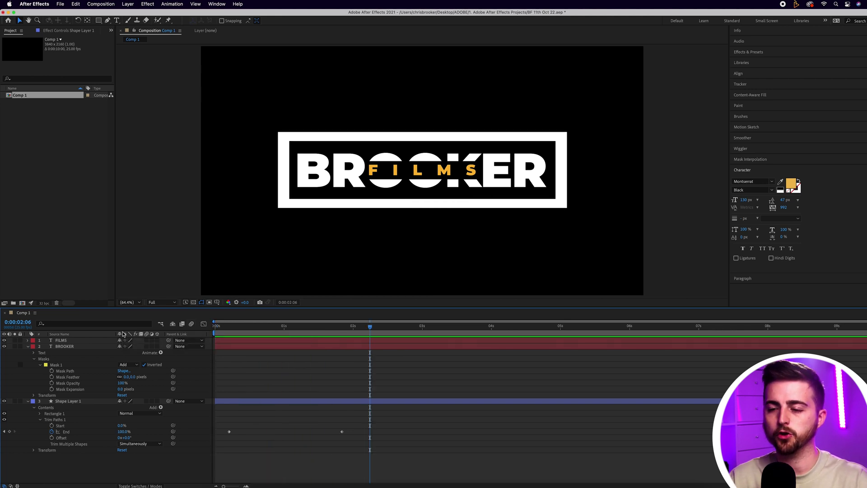
pyautogui.press('space')
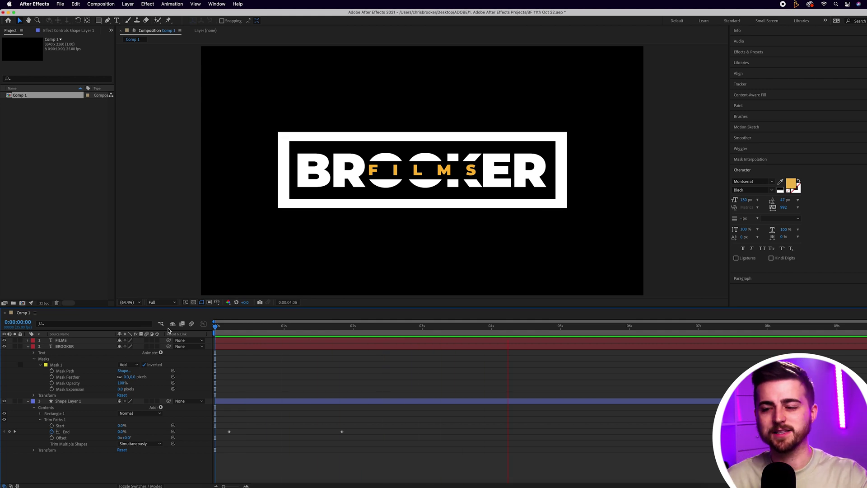
pyautogui.press('space')
# Step: Apply Easy Ease to both Trim Paths End keyframes and play back the smoothed outline animation
pyautogui.moveTo(373, 418); pyautogui.dragTo(372, 461)
pyautogui.rightClick(229, 432)
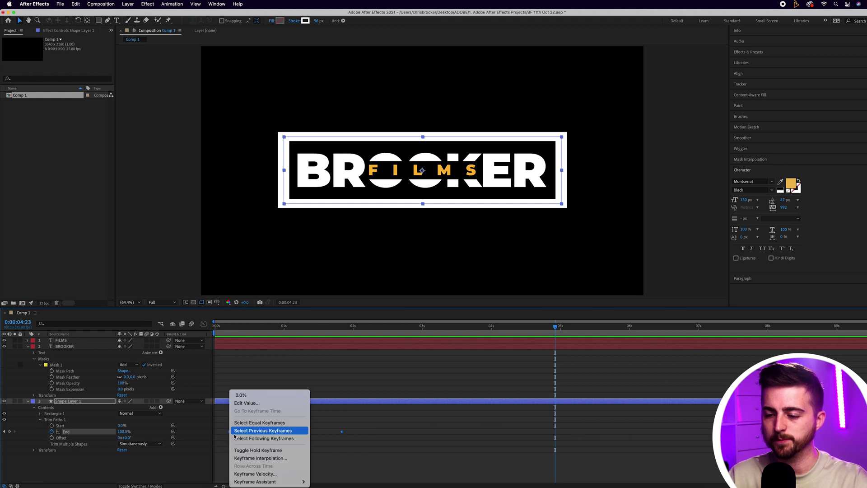
pyautogui.moveTo(267, 482)
pyautogui.click(330, 435)
pyautogui.press('space')
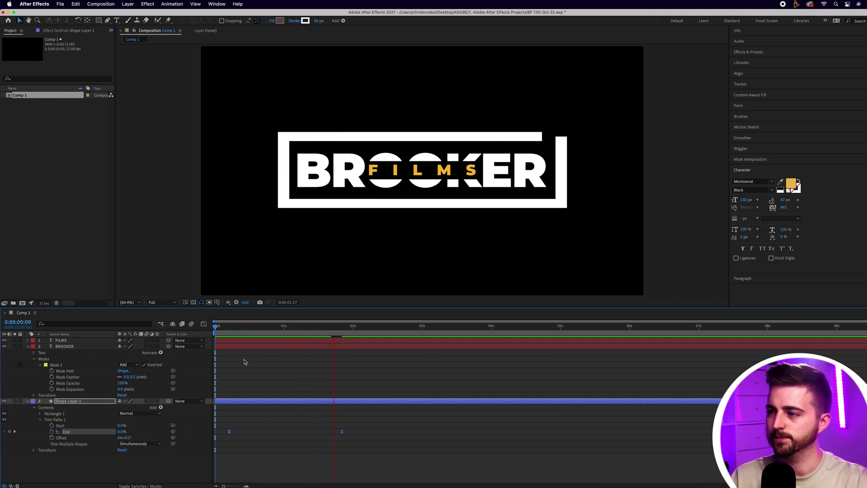
pyautogui.press('space')
pyautogui.press('space')
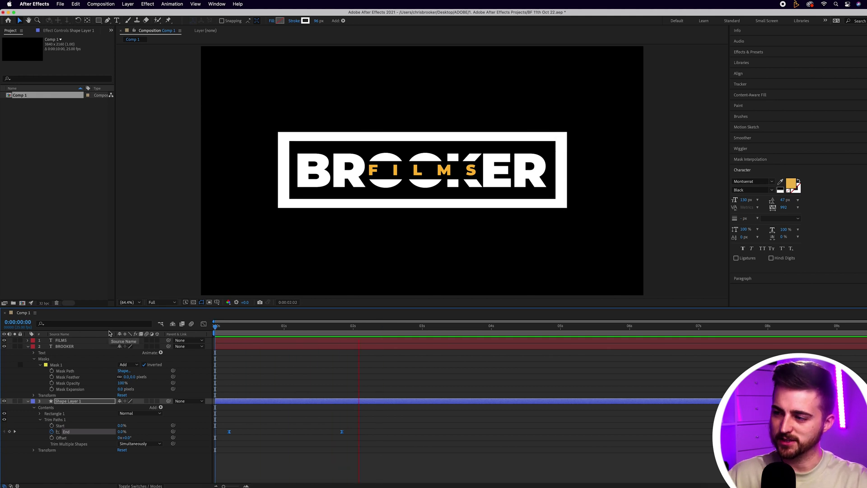
pyautogui.press('space')
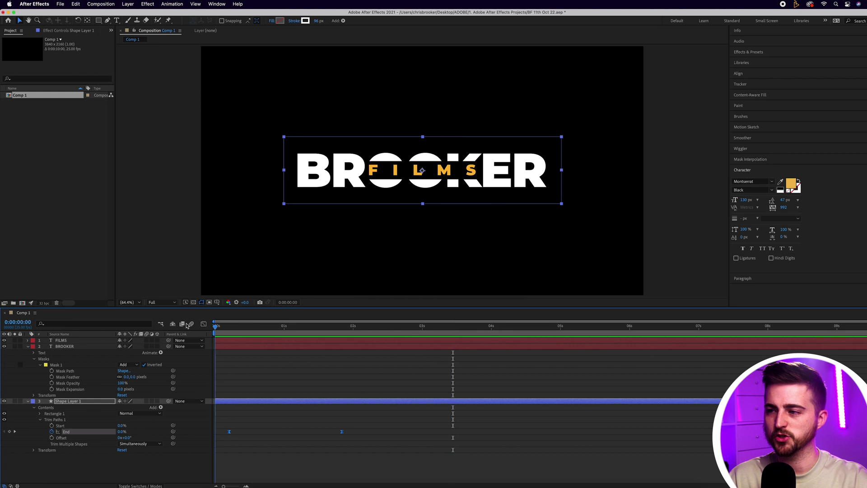
pyautogui.press('space')
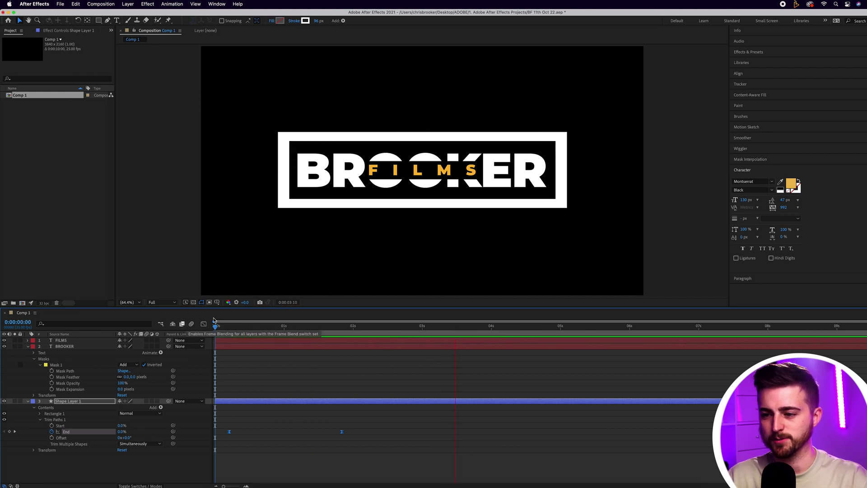
pyautogui.press('space')
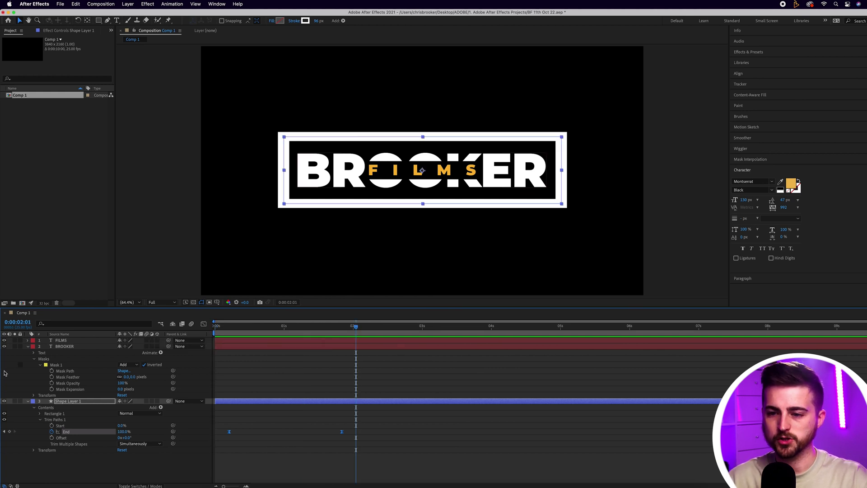
# Step: Add keyframes for the BROOKER layer's Mask 1 path and Position at 0:00:03:02
pyautogui.click(69, 346)
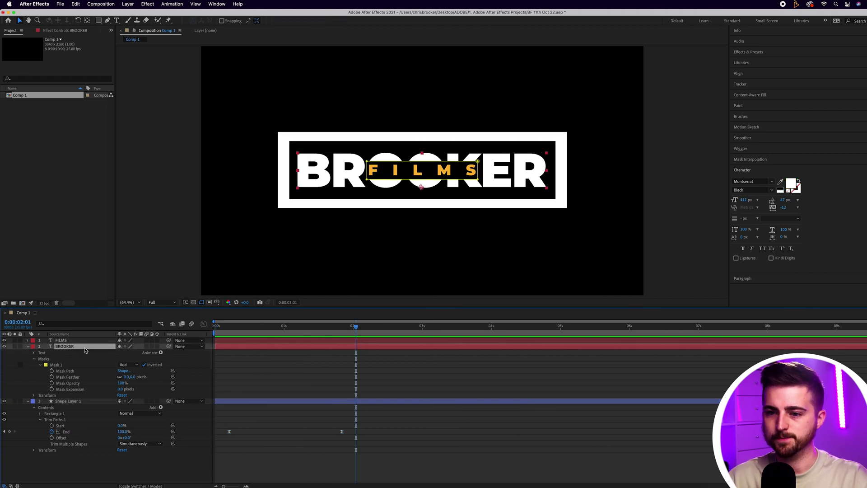
pyautogui.click(5, 346)
pyautogui.click(4, 347)
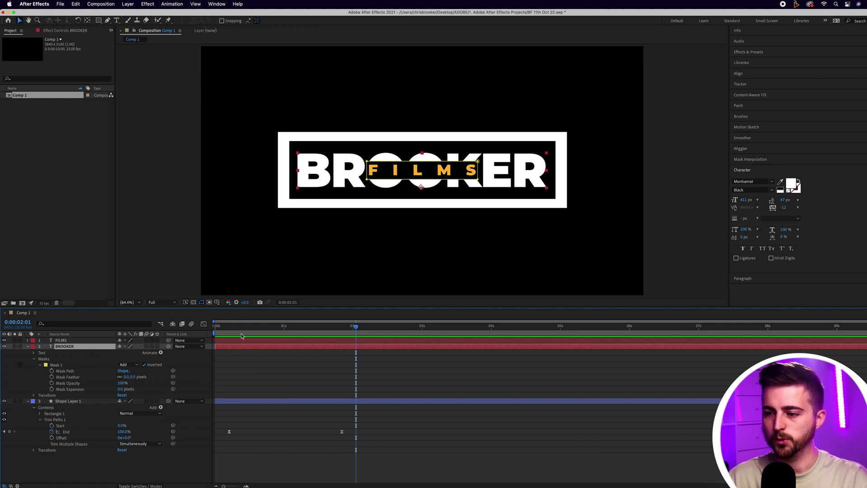
pyautogui.moveTo(285, 333)
pyautogui.mouseDown()
pyautogui.moveTo(455, 333)
pyautogui.moveTo(429, 333)
pyautogui.mouseUp()
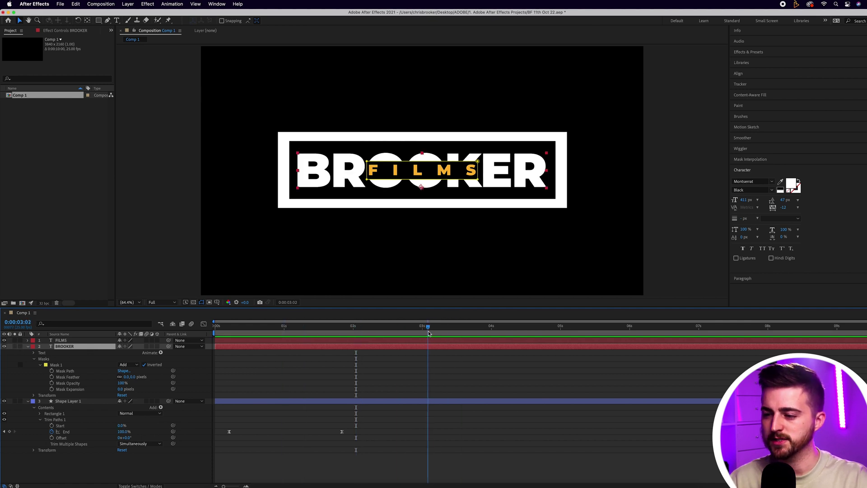
pyautogui.click(52, 371)
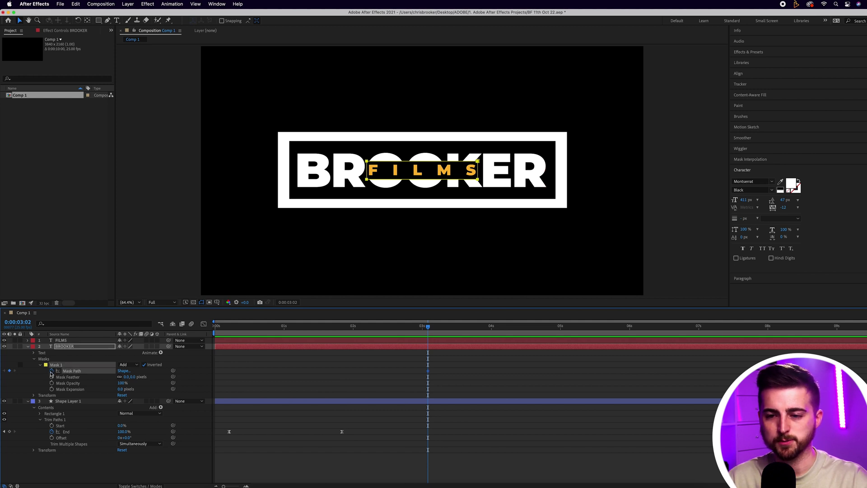
pyautogui.click(33, 353)
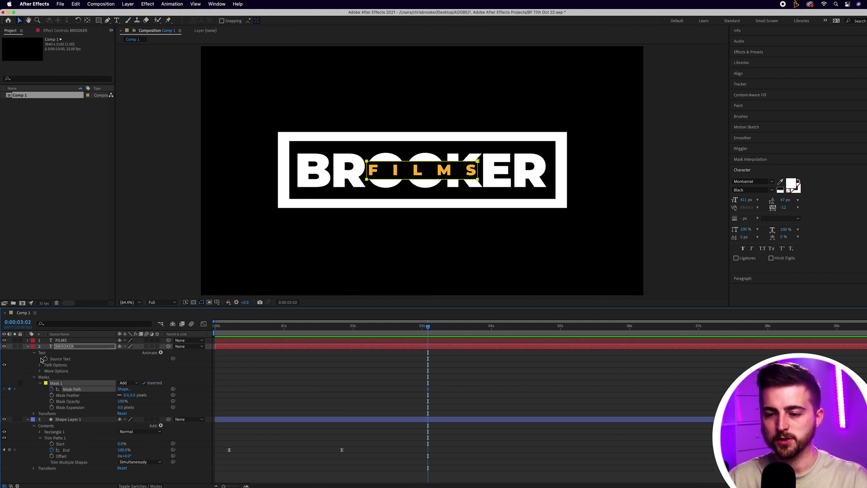
pyautogui.click(34, 414)
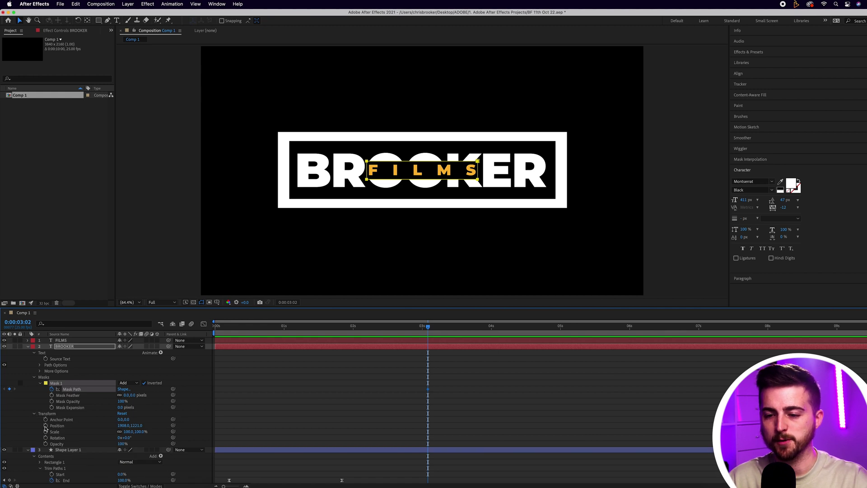
pyautogui.click(45, 426)
# Step: Set the BROOKER layer's X position to 4272 at 0:00:02:10 and preview the text sliding in from the right
pyautogui.moveTo(428, 328); pyautogui.dragTo(381, 328)
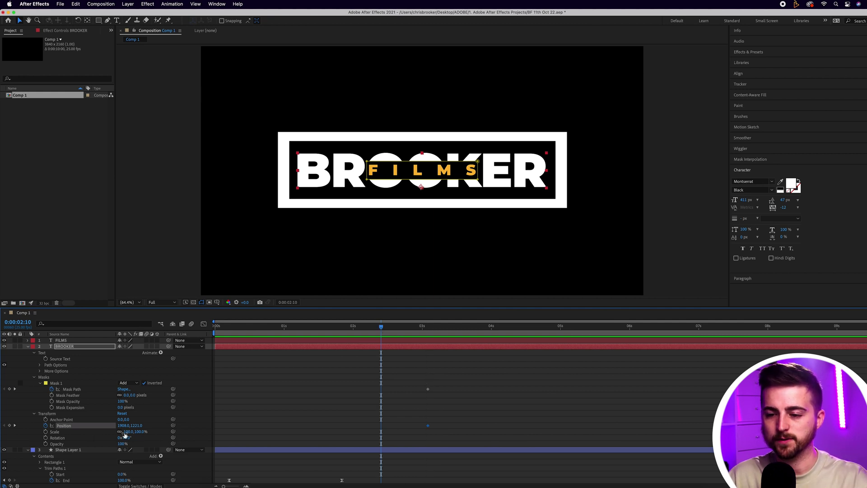
pyautogui.moveTo(150, 427); pyautogui.dragTo(221, 426)
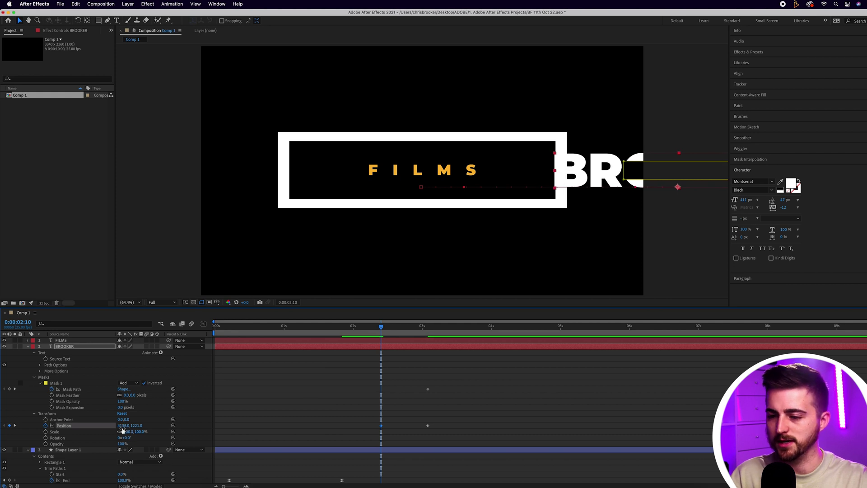
pyautogui.moveTo(140, 426); pyautogui.dragTo(161, 426)
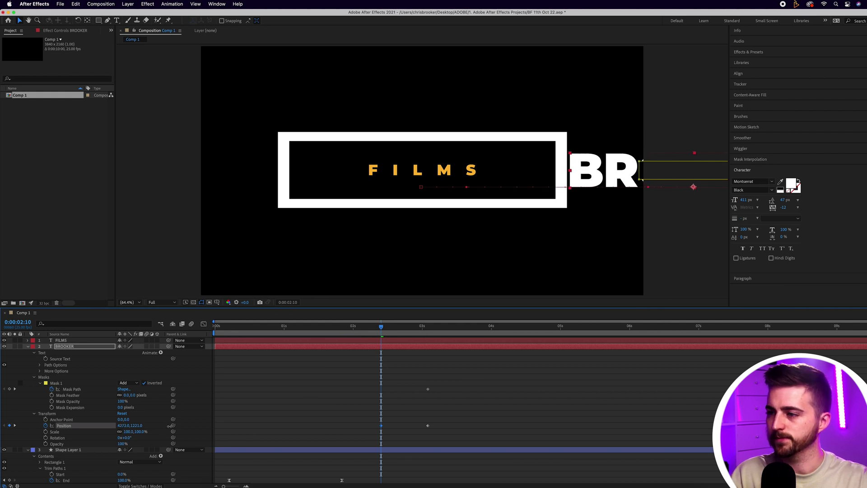
pyautogui.click(316, 416)
pyautogui.press('space')
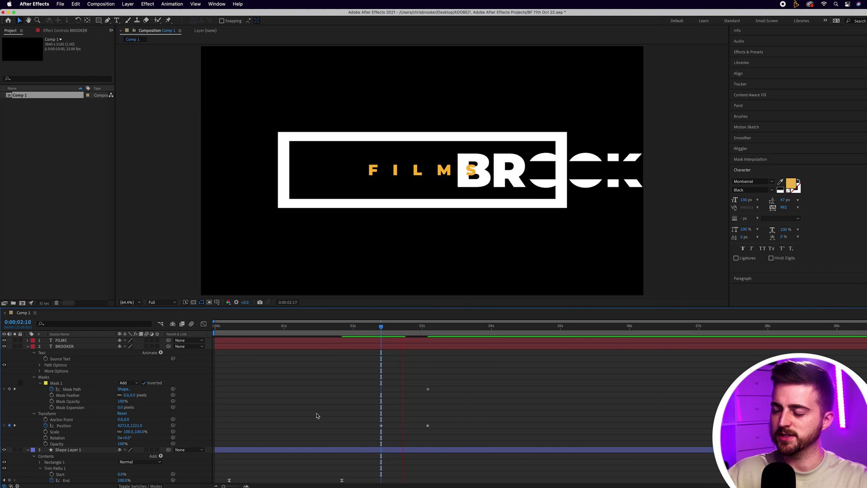
pyautogui.moveTo(432, 325); pyautogui.dragTo(382, 330)
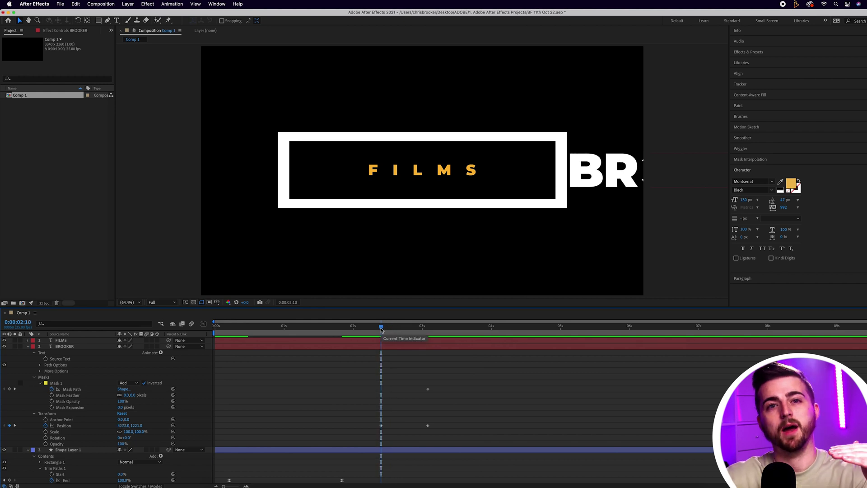
# Step: Draw a second rectangular mask around the outline frame on the BROOKER layer at 0:00:03:02 and keyframe its Mask Path
pyautogui.click(64, 348)
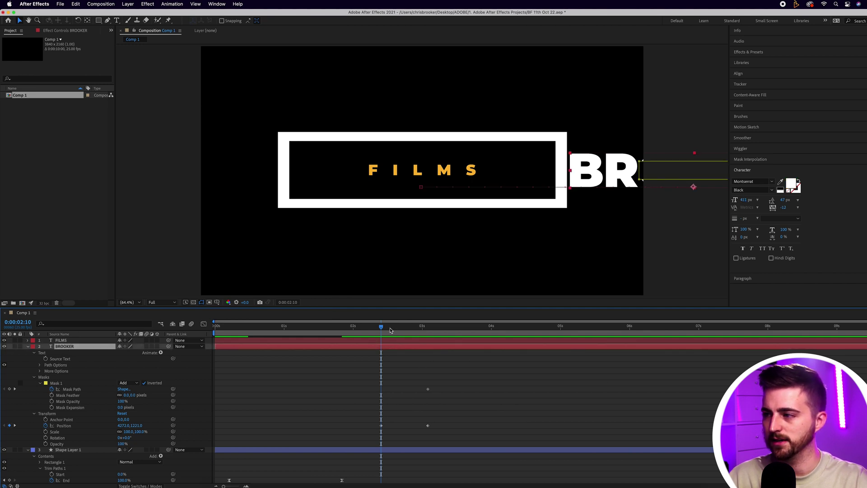
pyautogui.press('space')
pyautogui.press('space')
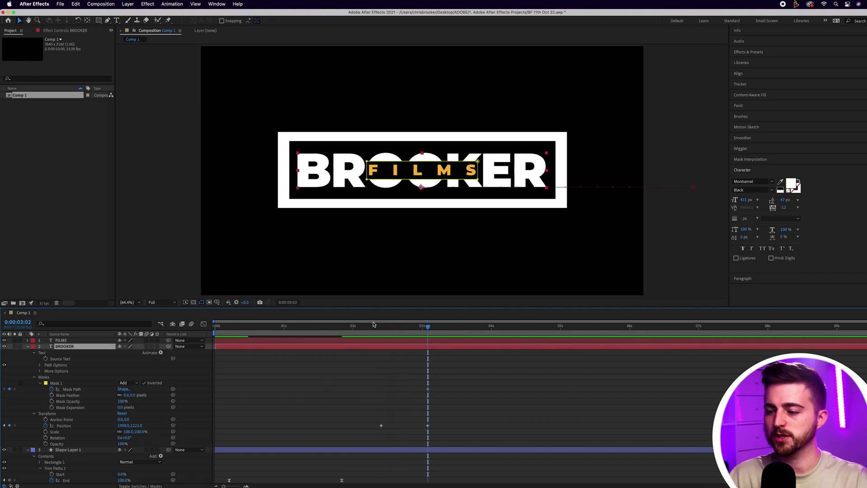
pyautogui.click(98, 21)
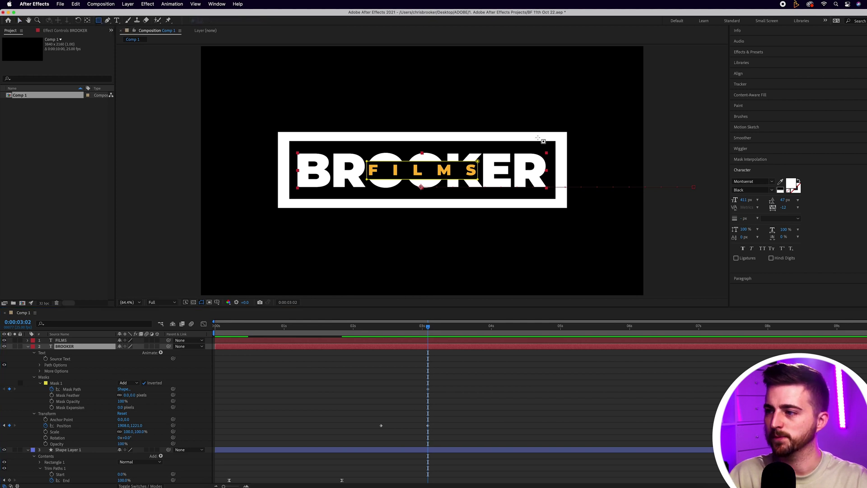
pyautogui.moveTo(565, 135); pyautogui.dragTo(282, 199)
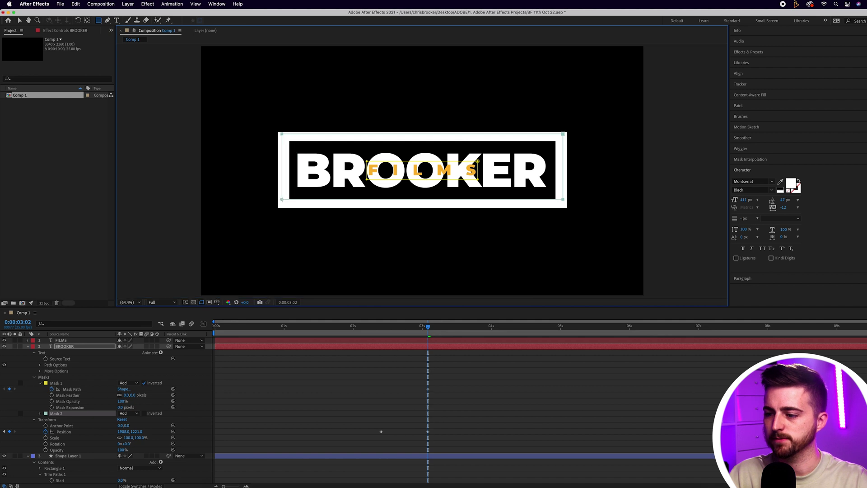
pyautogui.click(40, 414)
pyautogui.click(51, 420)
# Step: Move the second BROOKER mask back over the outline frame at 0:00:02:10 and preview the masked slide-in
pyautogui.moveTo(416, 332); pyautogui.dragTo(381, 329)
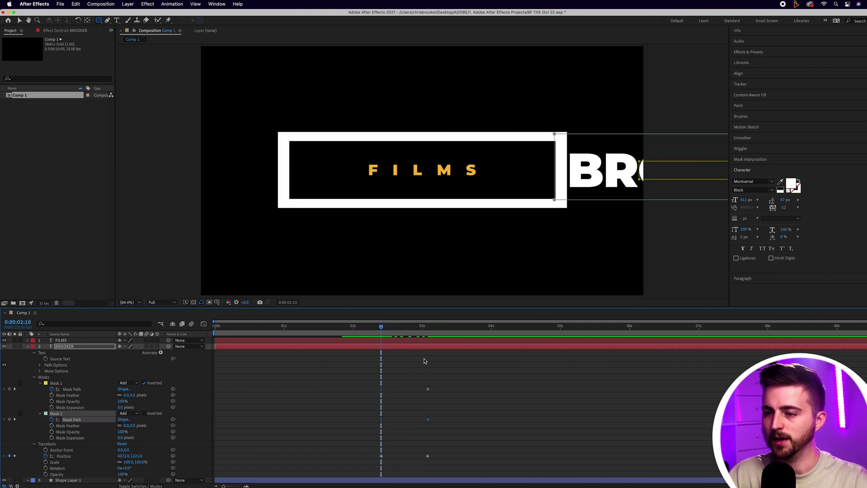
pyautogui.press('v')
pyautogui.moveTo(555, 134); pyautogui.dragTo(283, 136)
pyautogui.click(385, 333)
pyautogui.moveTo(385, 333); pyautogui.dragTo(430, 332)
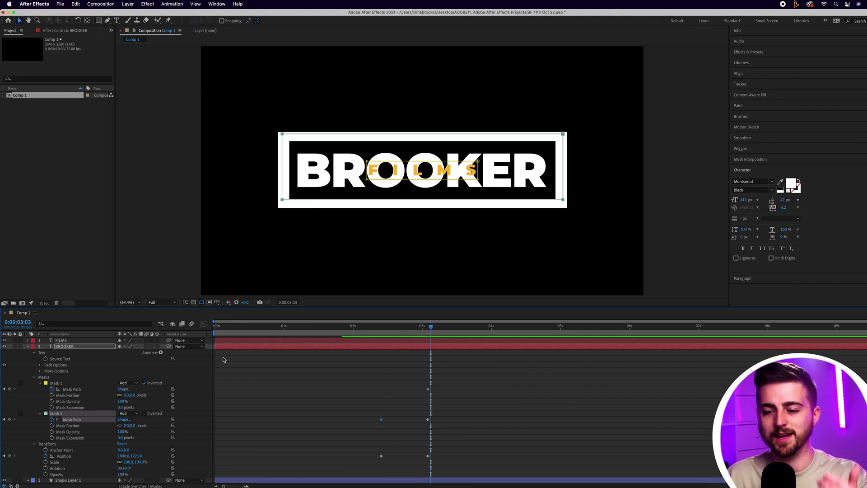
pyautogui.press('j')
pyautogui.press('j')
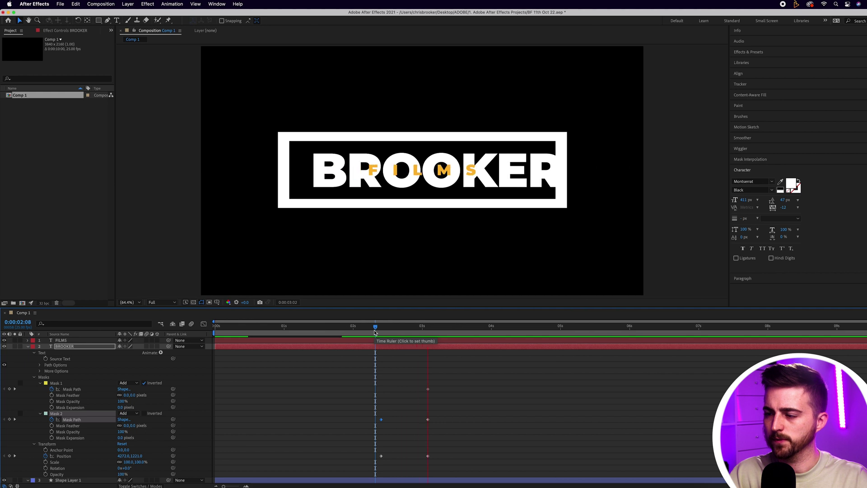
# Step: Try the Lighten mode on the BROOKER layer's Mask 2, and settle on Darken
pyautogui.click(128, 414)
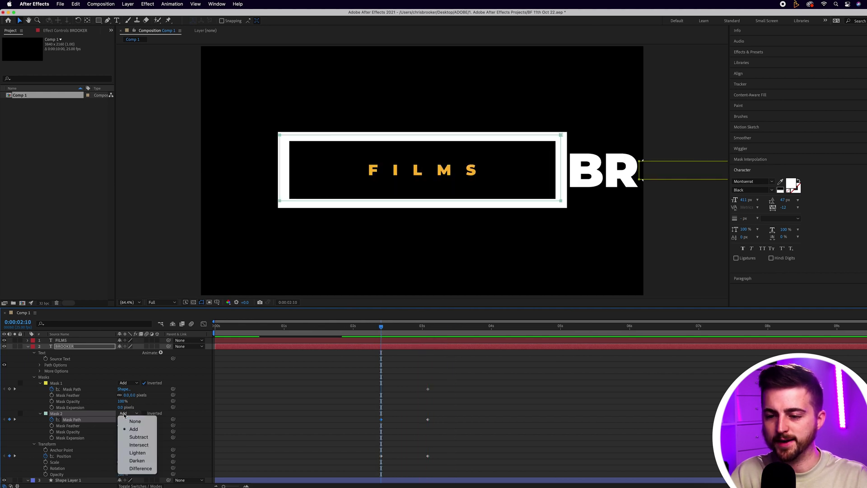
pyautogui.click(137, 453)
pyautogui.moveTo(383, 326)
pyautogui.mouseDown()
pyautogui.moveTo(416, 328)
pyautogui.moveTo(384, 334)
pyautogui.mouseUp()
pyautogui.click(128, 413)
pyautogui.click(136, 459)
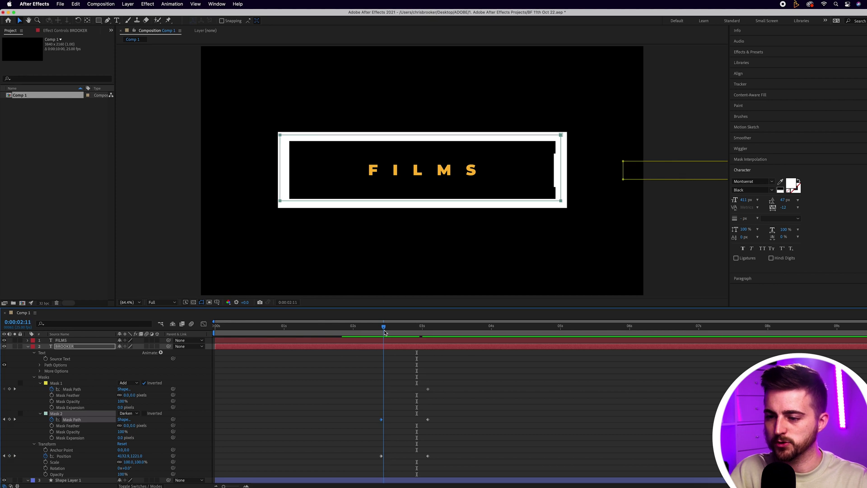
# Step: Trim the start of the BROOKER layer to 0:00:02:11 and preview the text reveal
pyautogui.moveTo(216, 347); pyautogui.dragTo(385, 360)
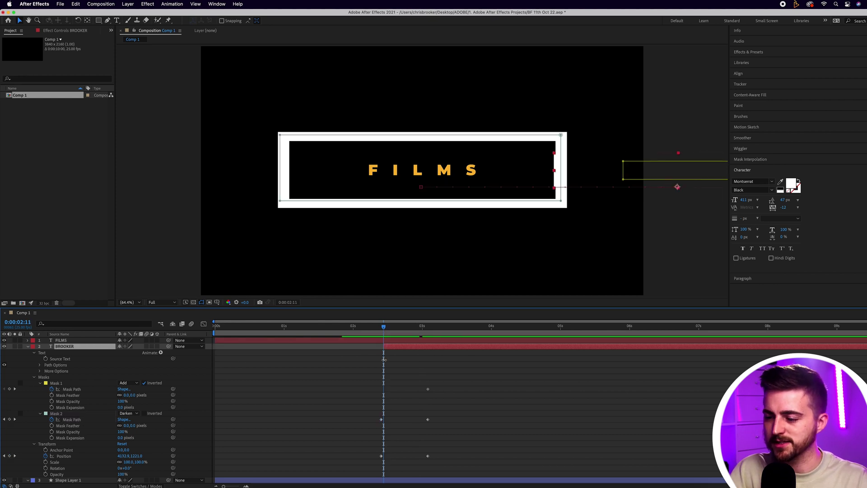
pyautogui.moveTo(377, 329); pyautogui.dragTo(351, 330)
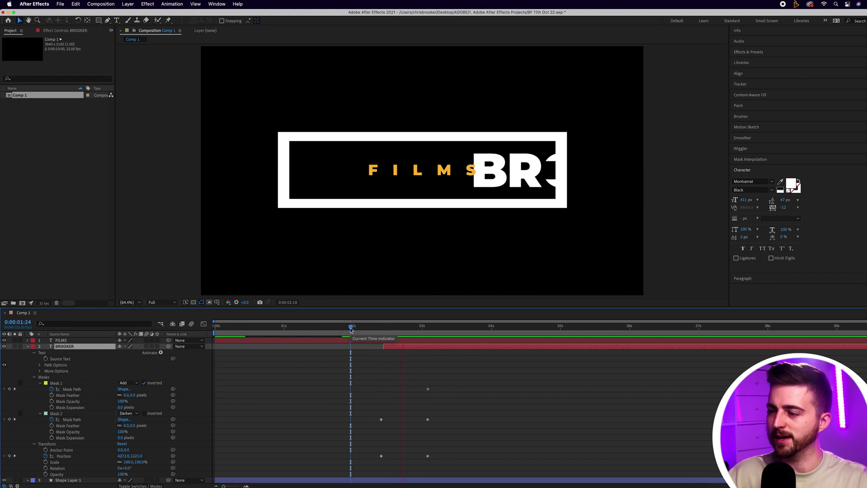
pyautogui.press('space')
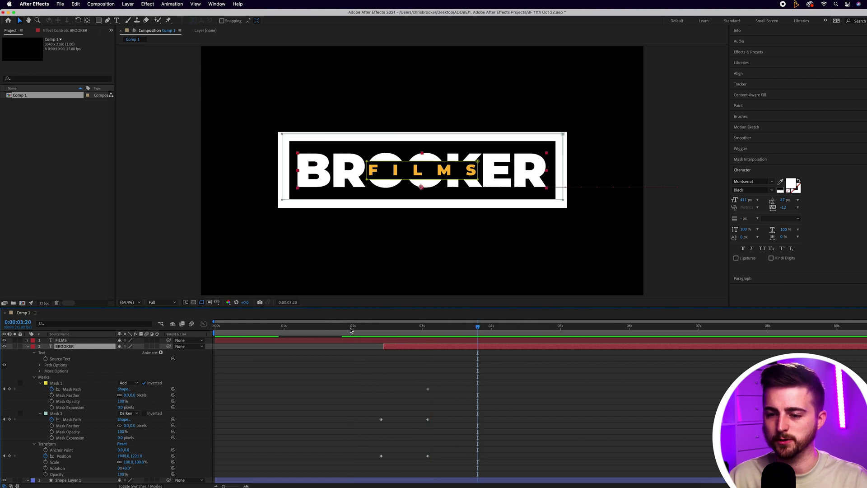
# Step: Apply Easy Ease to the BROOKER layer's Mask 2 Mask Path and Position keyframes and preview the slide-in
pyautogui.moveTo(455, 407); pyautogui.dragTo(362, 462)
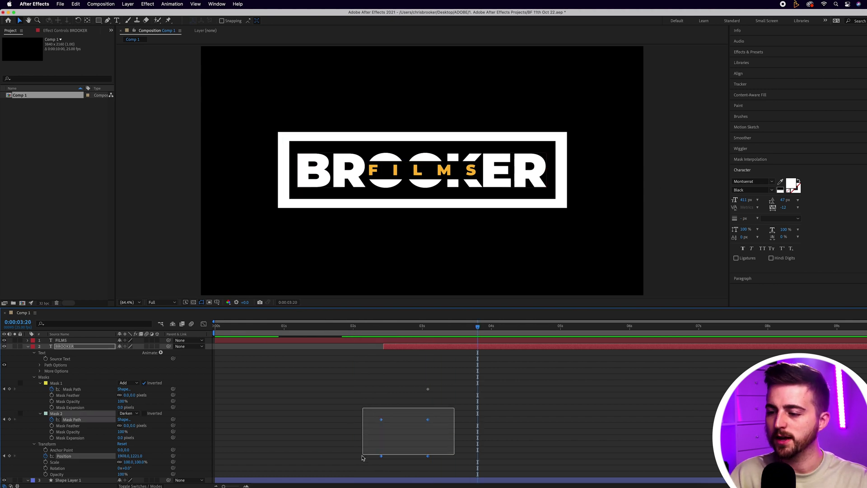
pyautogui.rightClick(381, 419)
pyautogui.moveTo(420, 482)
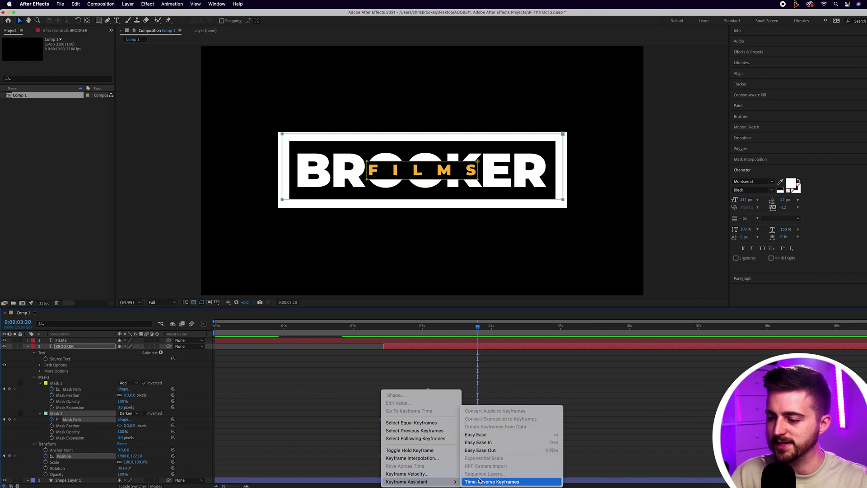
pyautogui.click(479, 435)
pyautogui.moveTo(477, 326); pyautogui.dragTo(379, 328)
pyautogui.press('space')
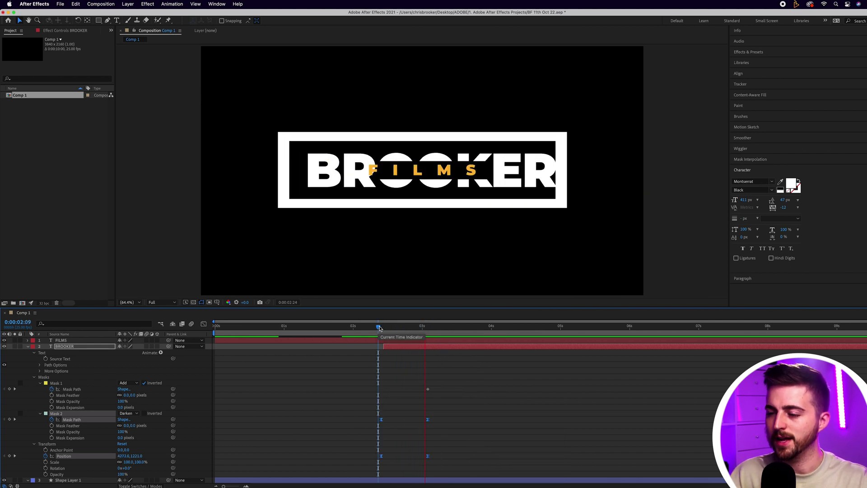
# Step: Trim the start of the BROOKER layer to 0:00:02:12 and preview the eased text reveal
pyautogui.click(386, 328)
pyautogui.moveTo(387, 329); pyautogui.dragTo(386, 328)
pyautogui.click(385, 364)
pyautogui.click(384, 346)
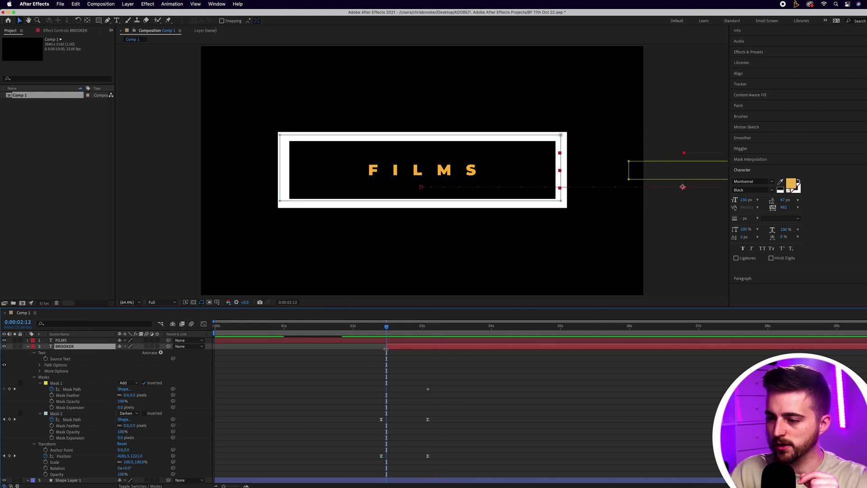
pyautogui.click(364, 328)
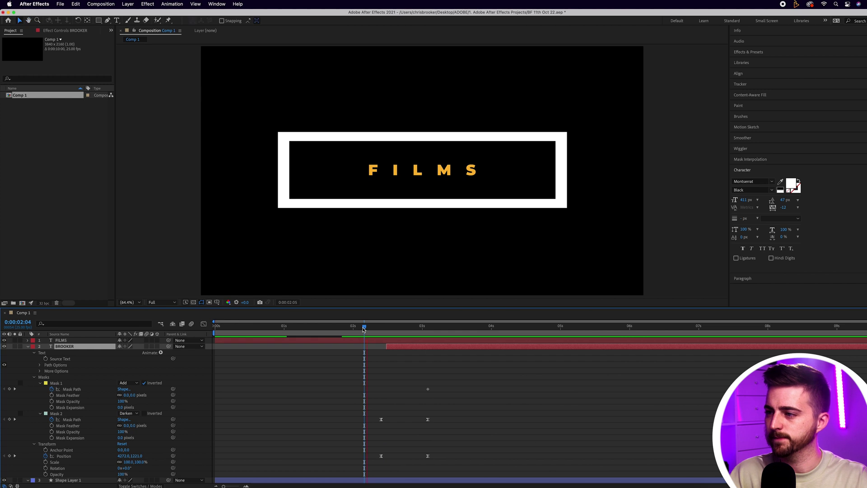
pyautogui.click(375, 327)
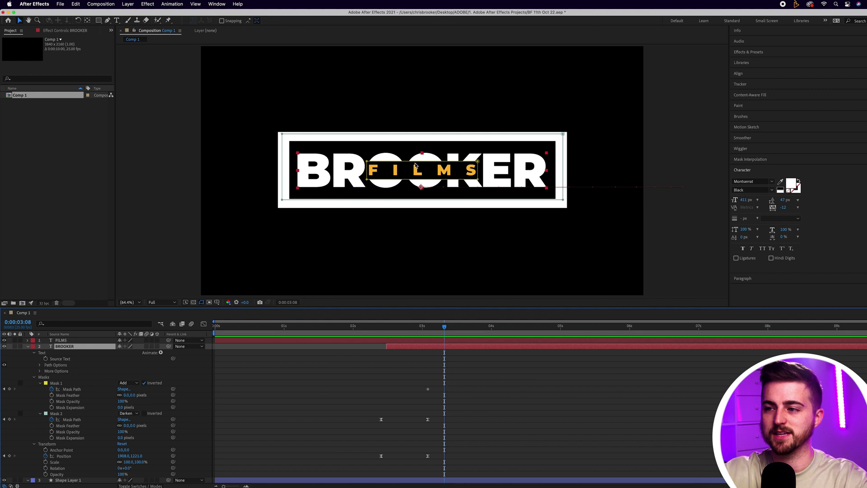
# Step: Restart BROOKER's Mask 1 Mask Path keyframing at 0:00:03:10, adding an end keyframe and another between them at 0:00:03:17
pyautogui.moveTo(442, 332); pyautogui.dragTo(450, 332)
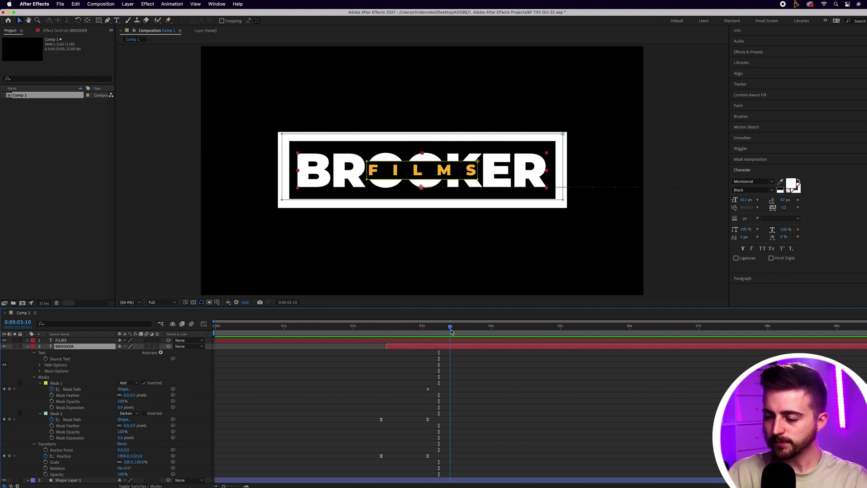
pyautogui.click(427, 389)
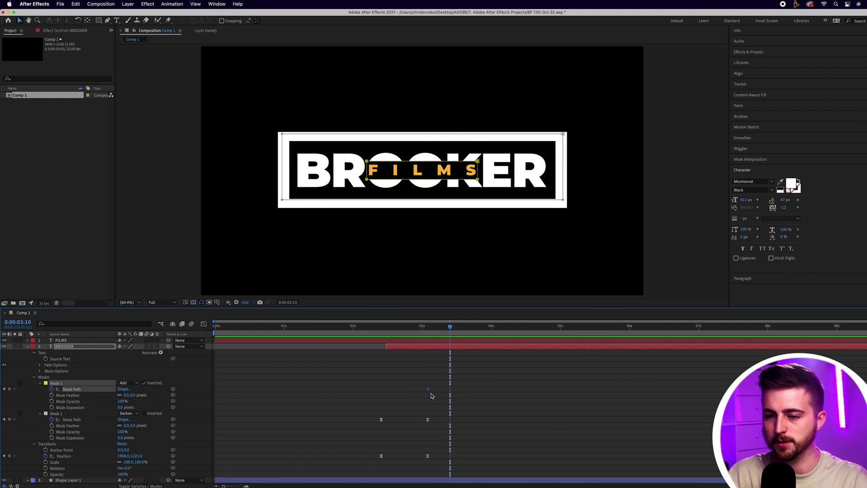
pyautogui.click(51, 389)
pyautogui.click(51, 389)
pyautogui.moveTo(451, 330); pyautogui.dragTo(483, 331)
pyautogui.click(9, 389)
pyautogui.click(9, 389)
pyautogui.moveTo(480, 331); pyautogui.dragTo(470, 332)
# Step: Extend Mask 1 at 0:00:03:17 above and below the FILMS text so the gap overshoots its final height
pyautogui.scroll(1, 445, 167)
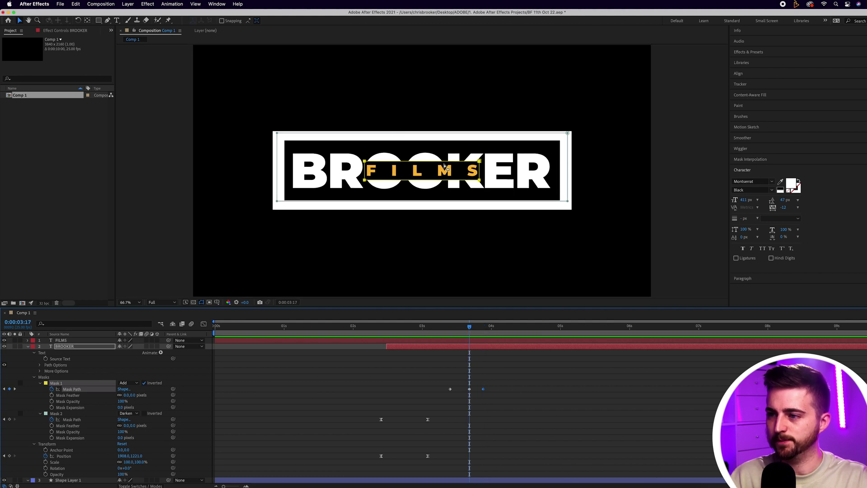
pyautogui.scroll(3, 445, 166)
pyautogui.click(441, 140)
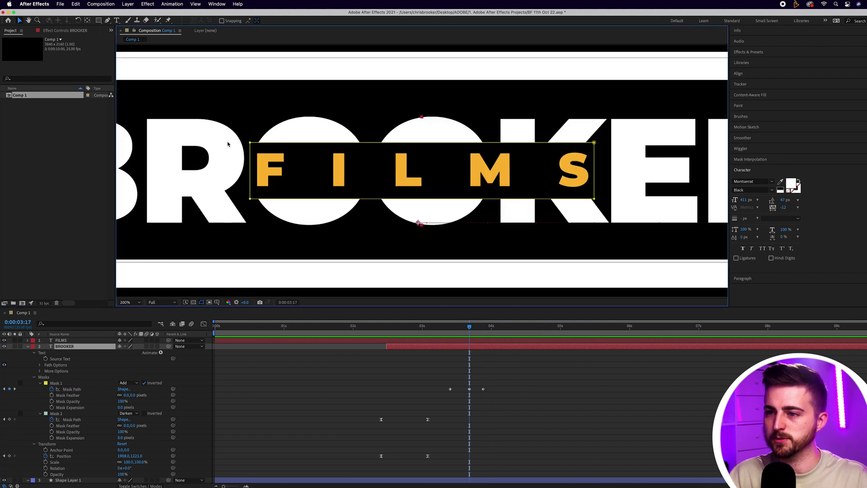
pyautogui.moveTo(596, 144); pyautogui.dragTo(596, 134)
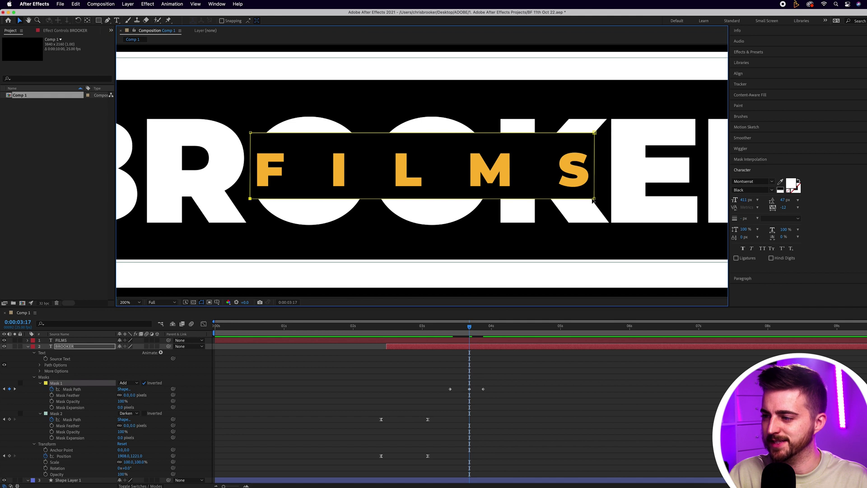
pyautogui.moveTo(595, 202); pyautogui.dragTo(595, 213)
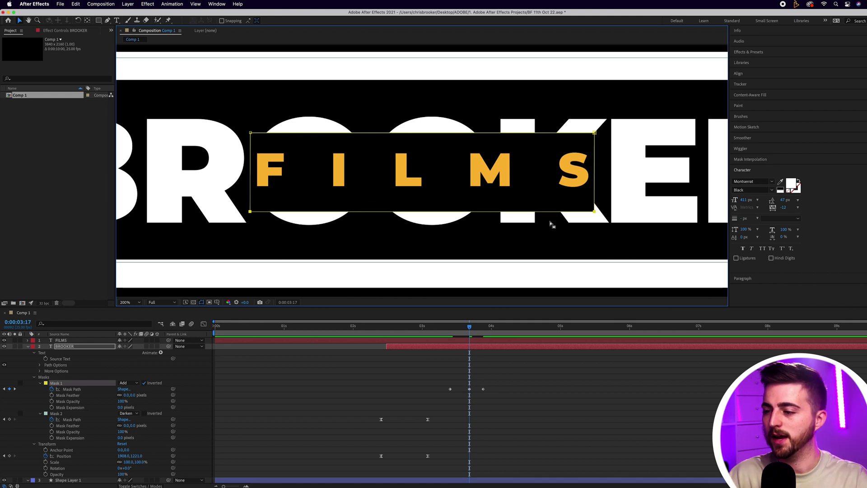
# Step: Collapse Mask 1 at 0:00:03:10 into a thin horizontal line through the text's centre, using the Proportional Grid as a guide
pyautogui.moveTo(470, 326); pyautogui.dragTo(451, 328)
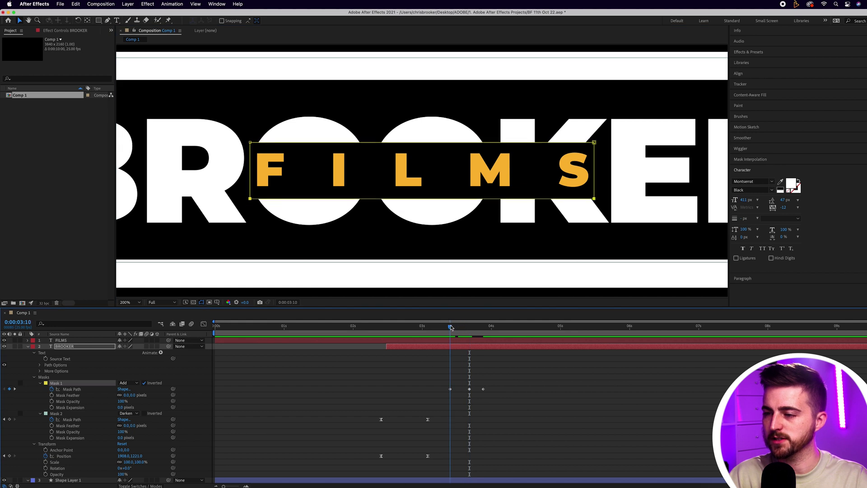
pyautogui.moveTo(251, 143); pyautogui.dragTo(251, 165)
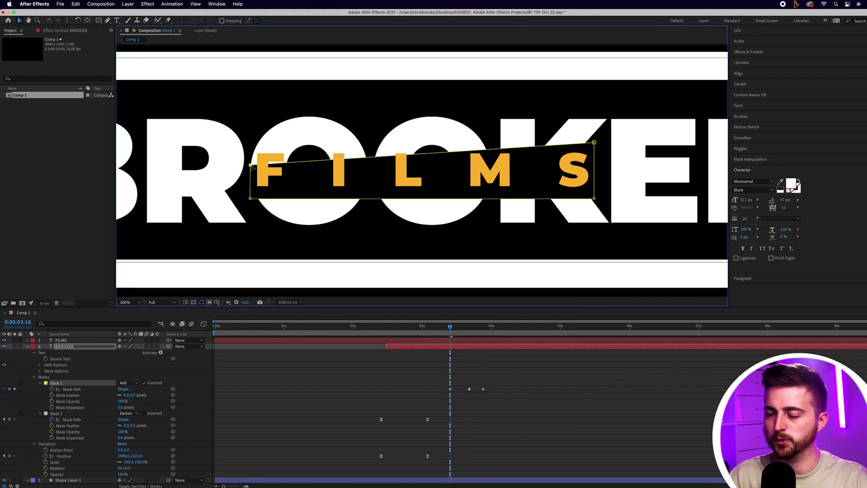
pyautogui.click(212, 302)
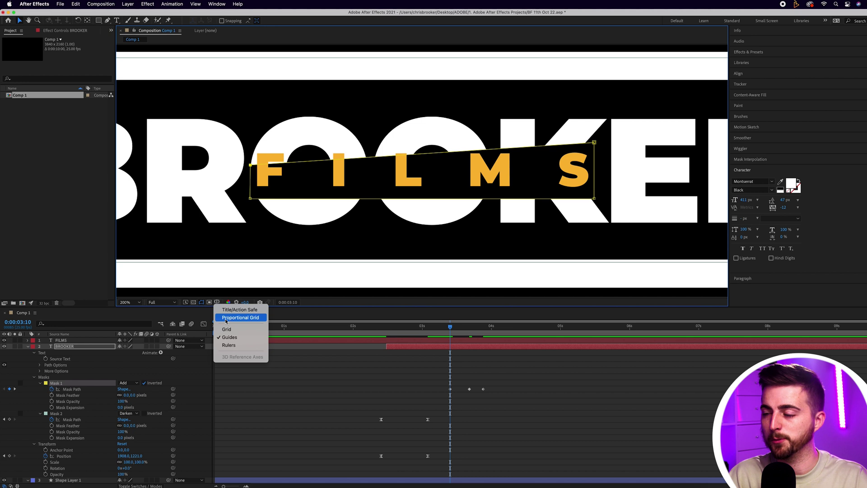
pyautogui.click(240, 318)
pyautogui.moveTo(595, 143); pyautogui.dragTo(595, 172)
pyautogui.moveTo(252, 165); pyautogui.dragTo(251, 174)
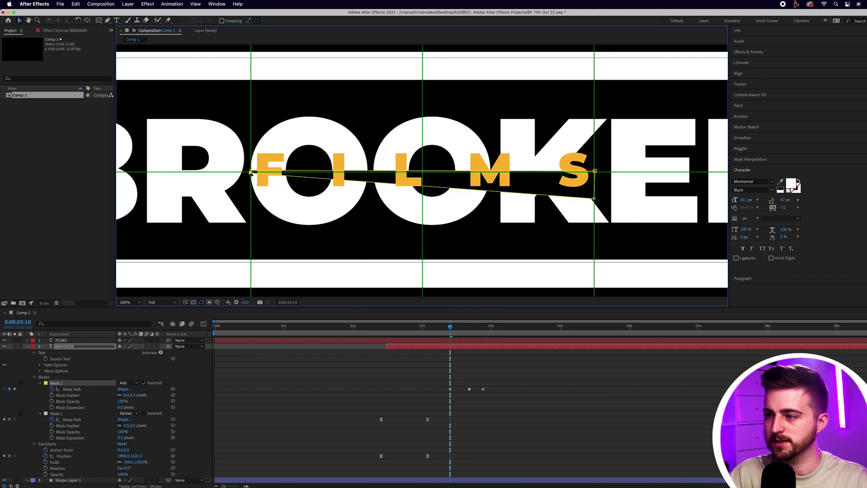
pyautogui.moveTo(595, 198); pyautogui.dragTo(594, 172)
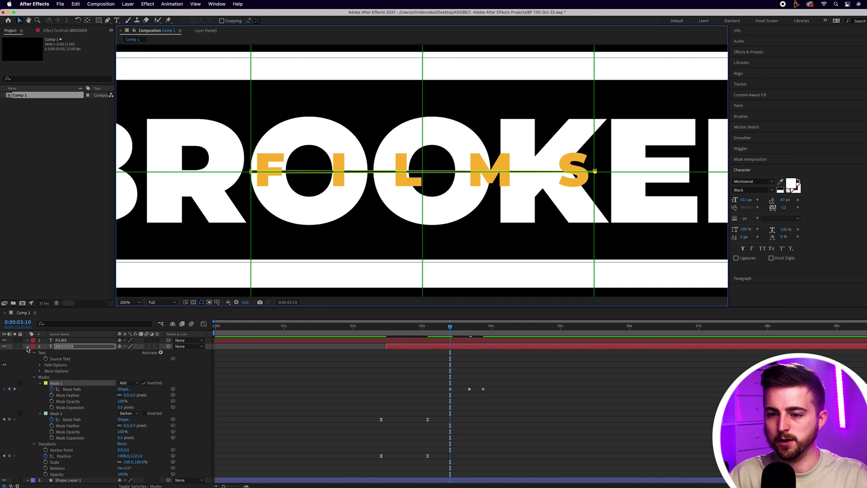
# Step: Hide the FILMS layer and the Proportional Grid, and preview the gap opening in BROOKER
pyautogui.click(5, 341)
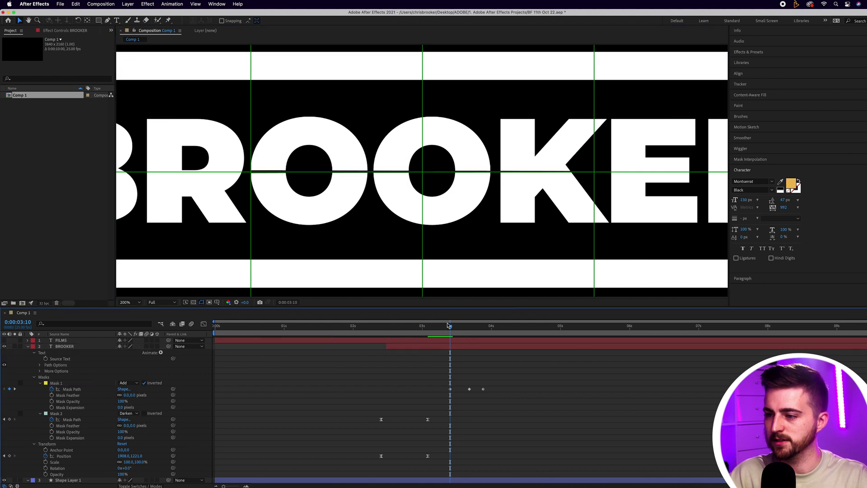
pyautogui.click(228, 303)
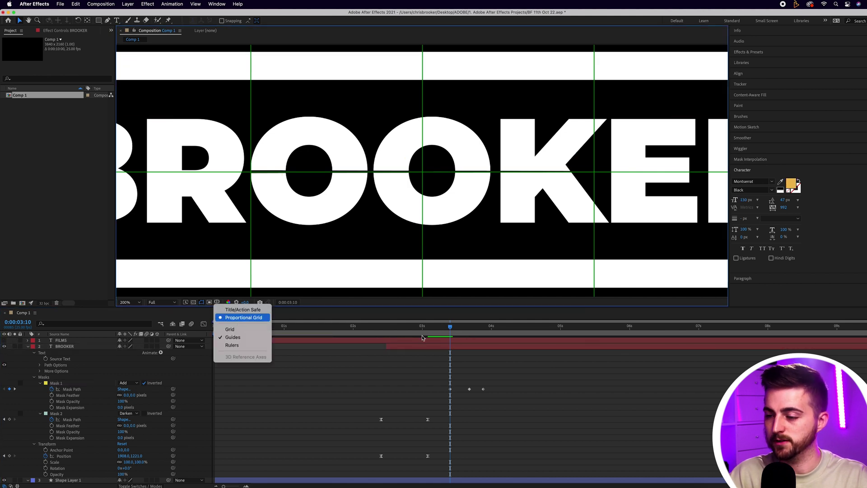
pyautogui.click(242, 315)
pyautogui.click(409, 333)
pyautogui.press('space')
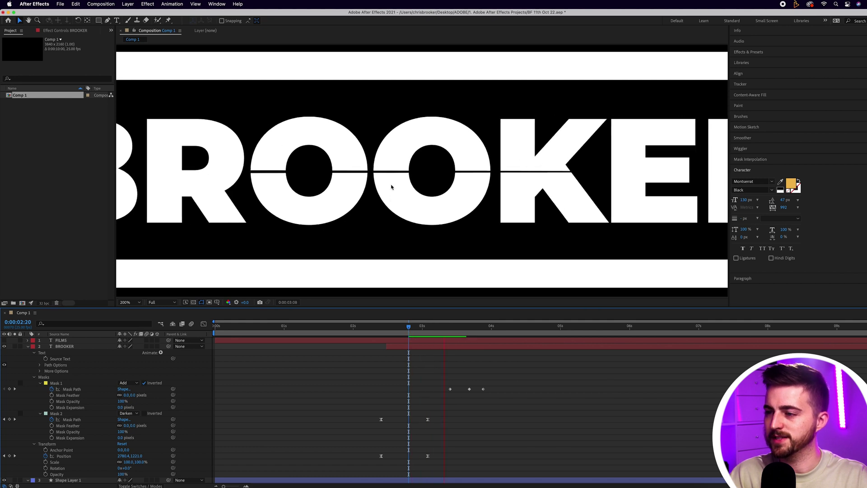
pyautogui.click(436, 330)
pyautogui.moveTo(436, 331); pyautogui.dragTo(453, 332)
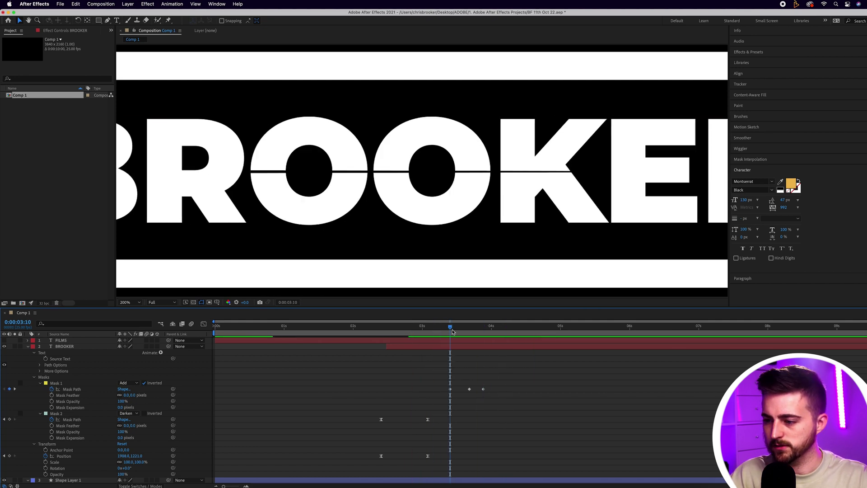
# Step: Keyframe Mask 1's Mask Expansion at 0 pixels at 0:00:03:12 and -9 pixels at 0:00:03:08, and preview the opening
pyautogui.click(450, 389)
pyautogui.moveTo(451, 330); pyautogui.dragTo(457, 330)
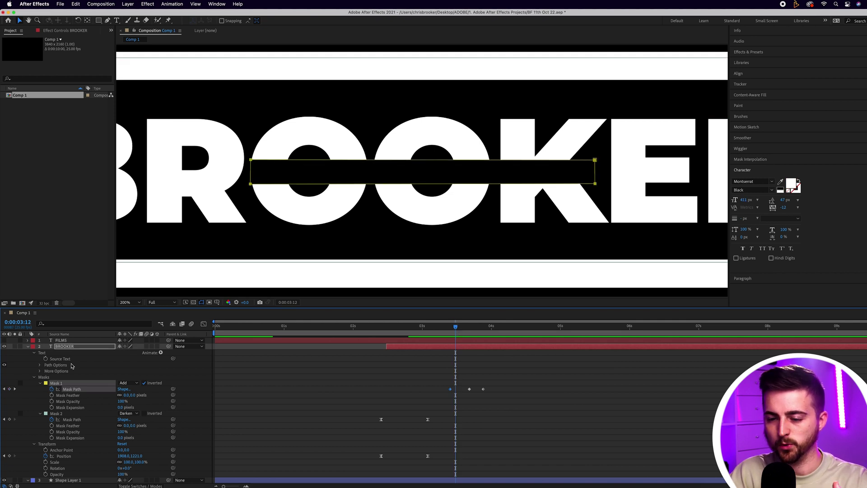
pyautogui.click(52, 408)
pyautogui.moveTo(455, 331); pyautogui.dragTo(445, 331)
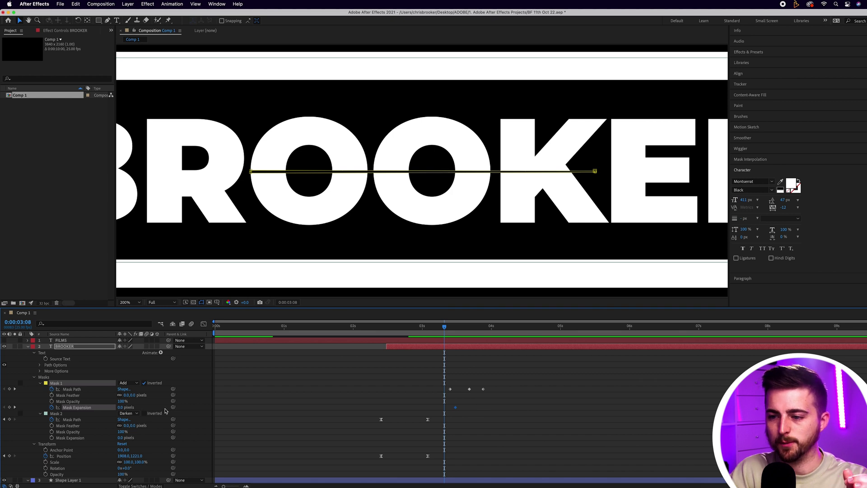
pyautogui.press('F2')
pyautogui.click(120, 407)
pyautogui.write('-9')
pyautogui.press('Return')
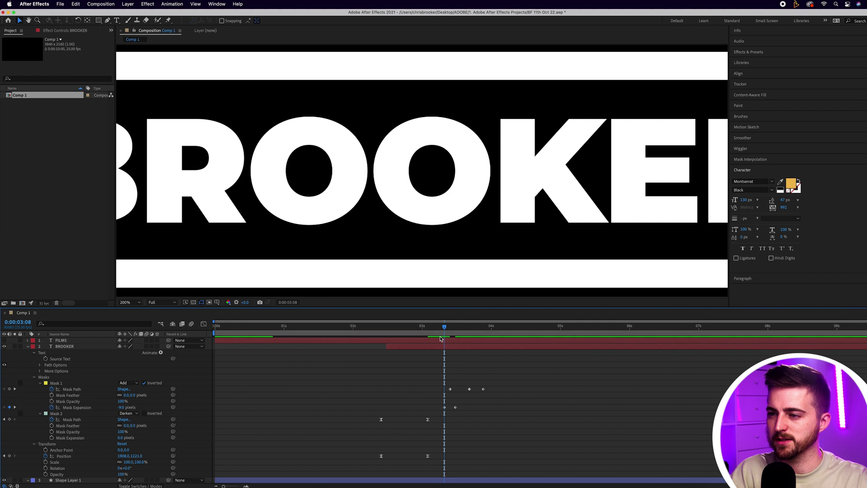
pyautogui.press('space')
pyautogui.click(400, 332)
pyautogui.press('space')
pyautogui.moveTo(401, 333); pyautogui.dragTo(429, 330)
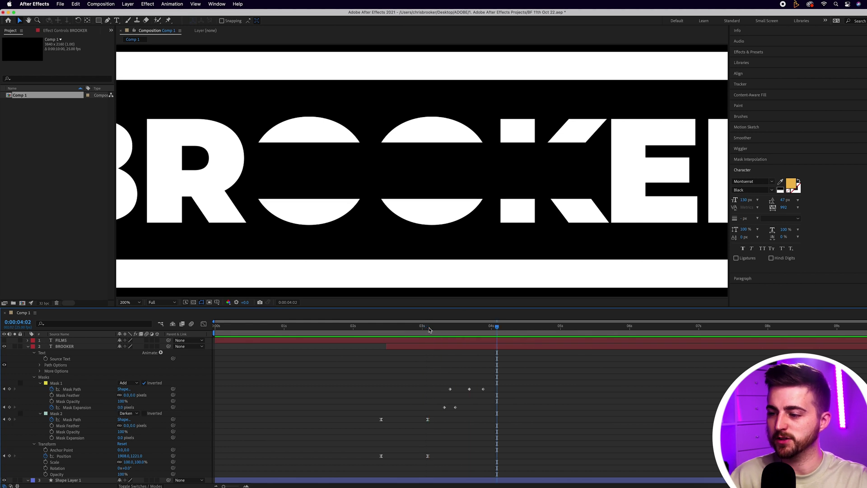
# Step: Spread Mask 1's Mask Path keyframes so the last falls at about 0:00:04:03, and preview the slower opening
pyautogui.moveTo(484, 389); pyautogui.dragTo(501, 390)
pyautogui.click(439, 333)
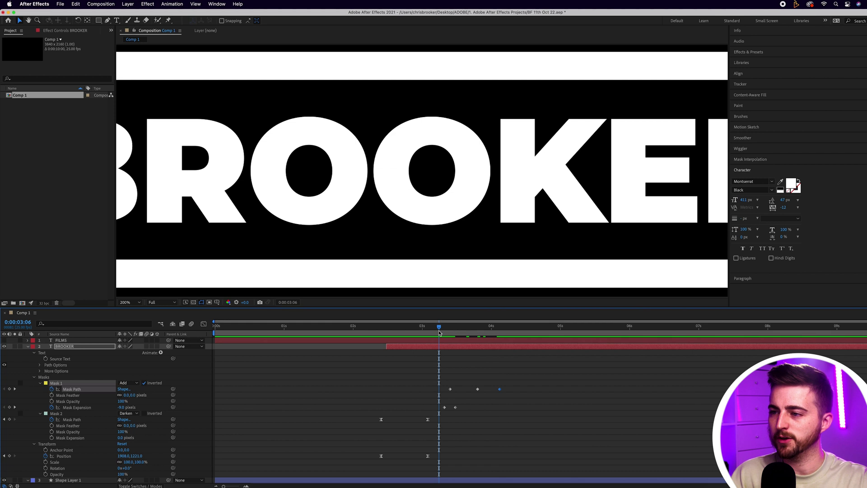
pyautogui.press('space')
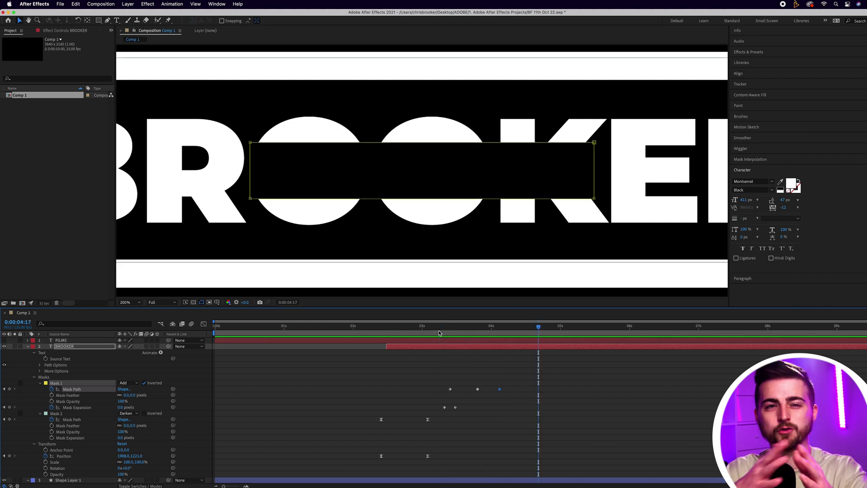
pyautogui.press('space')
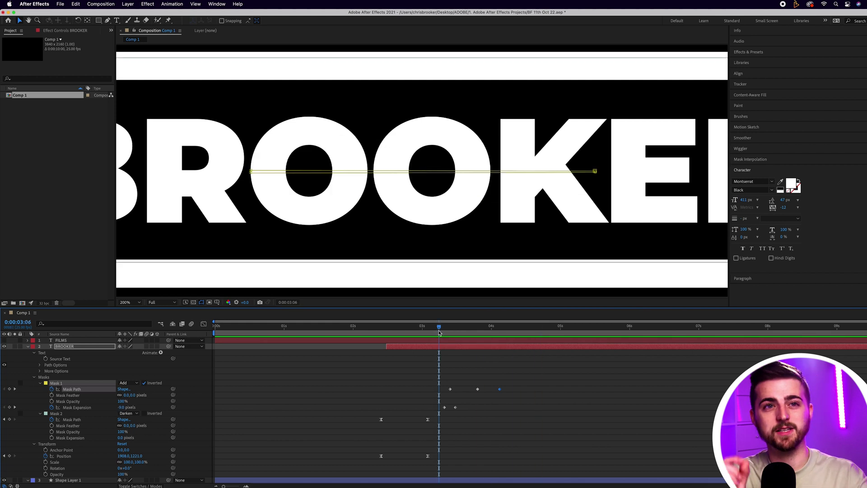
pyautogui.press('space')
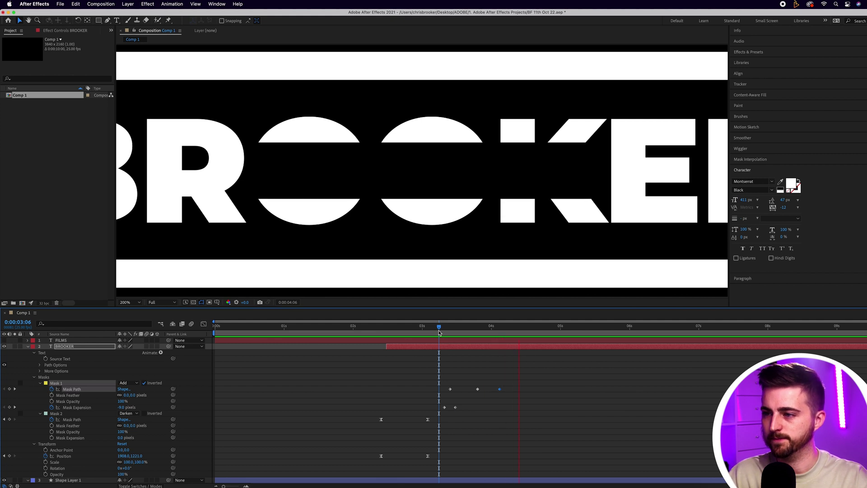
# Step: Apply Easy Ease to all of Mask 1's Mask Path and Mask Expansion keyframes
pyautogui.click(573, 371)
pyautogui.moveTo(572, 371); pyautogui.dragTo(438, 410)
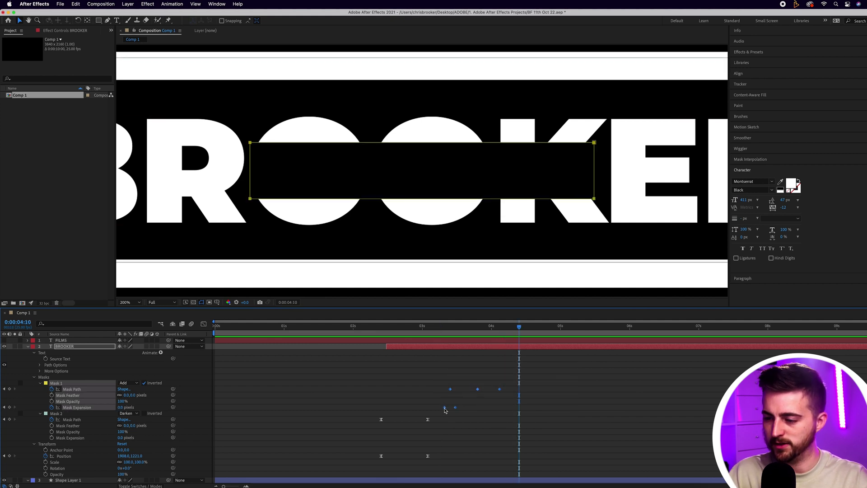
pyautogui.rightClick(445, 410)
pyautogui.moveTo(479, 481)
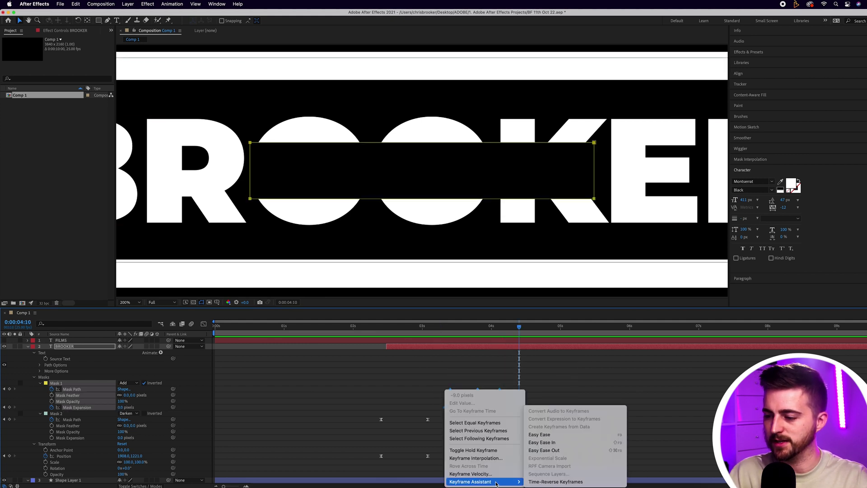
pyautogui.click(542, 435)
# Step: Fit the whole composition in view and preview the animation from the beginning
pyautogui.click(433, 330)
pyautogui.moveTo(433, 330); pyautogui.dragTo(538, 330)
pyautogui.hotkey('shift', '/')
pyautogui.click(523, 342)
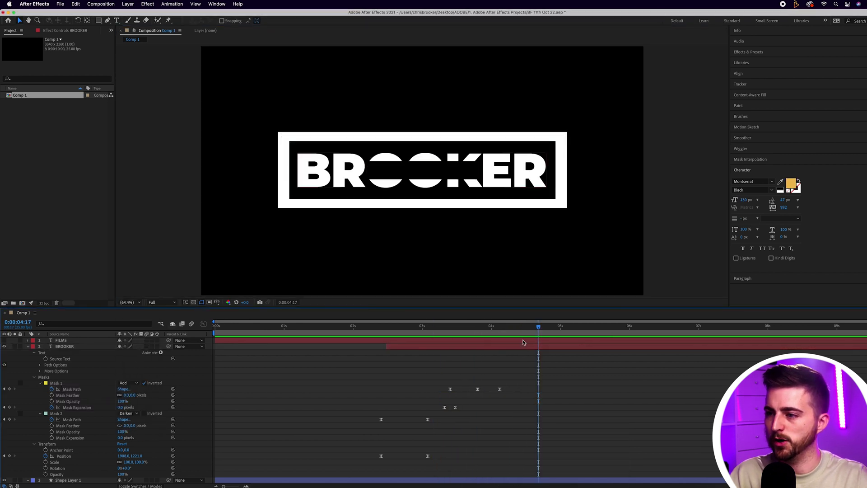
pyautogui.press('Home')
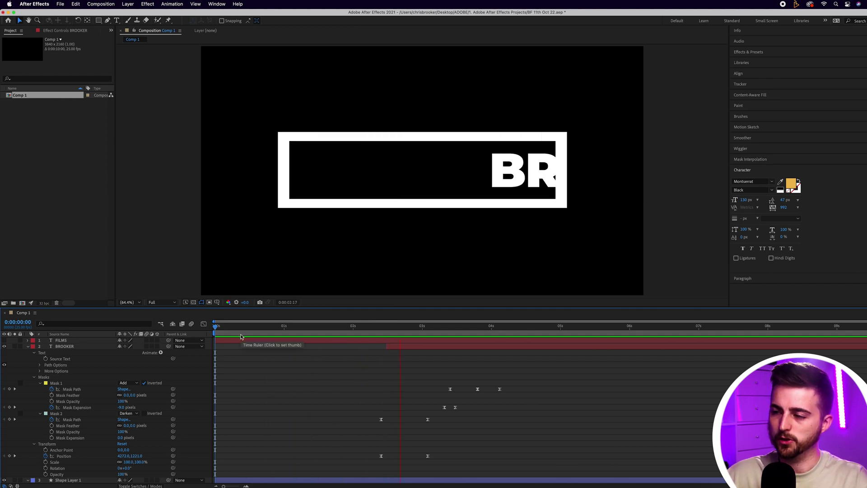
pyautogui.press('space')
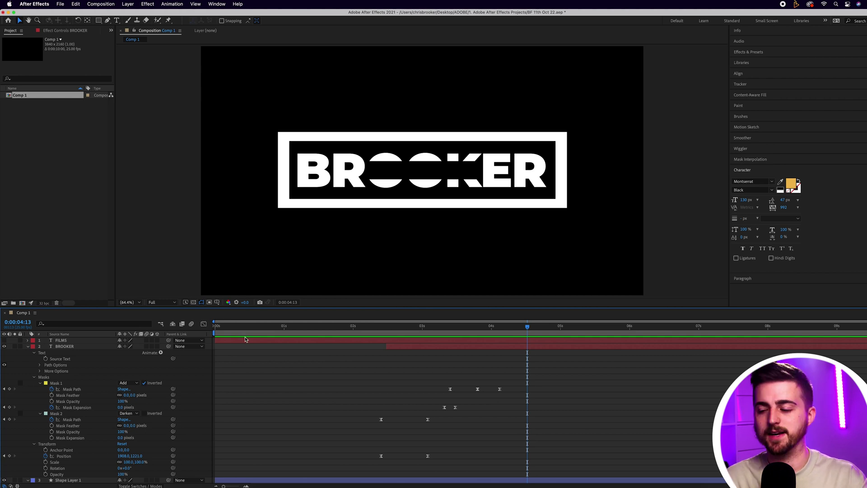
# Step: Go to 0:00:04:07 and show the FILMS layer again
pyautogui.moveTo(479, 329); pyautogui.dragTo(448, 330)
pyautogui.click(511, 329)
pyautogui.click(5, 340)
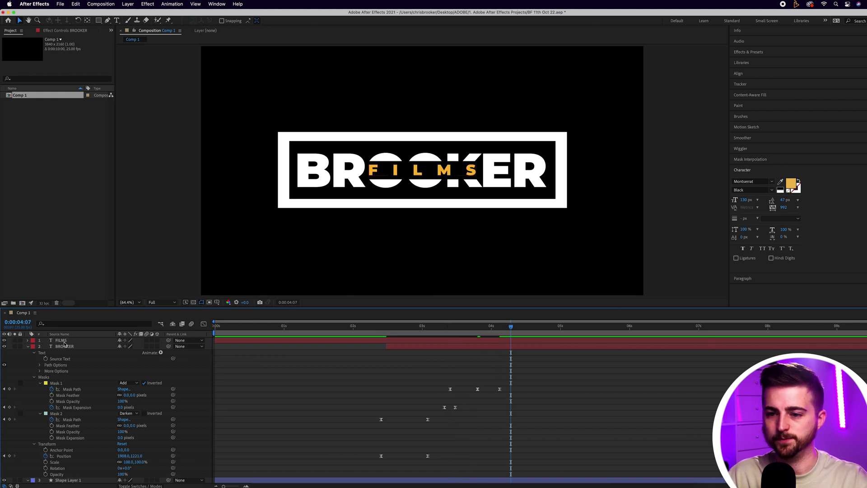
# Step: Keyframe the FILMS layer's Scale at 100% at 0:00:04:07 and at 120% at 0:00:04:03
pyautogui.click(41, 341)
pyautogui.click(28, 340)
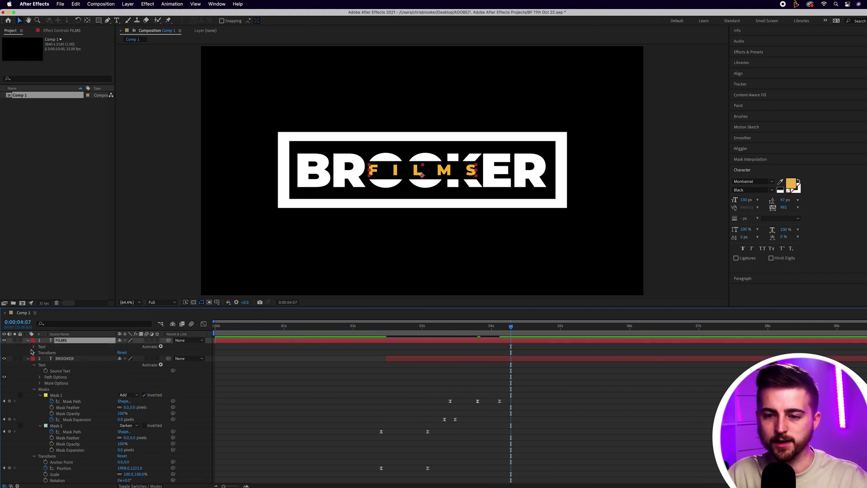
pyautogui.click(33, 352)
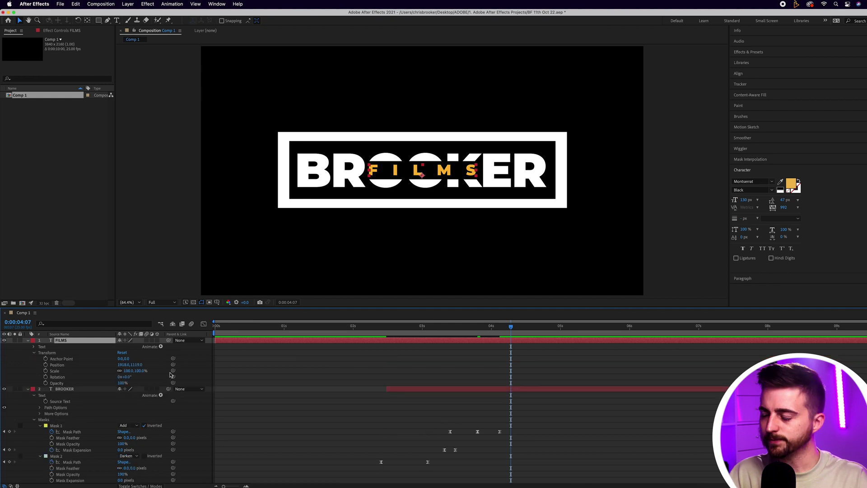
pyautogui.click(46, 371)
pyautogui.moveTo(511, 329); pyautogui.dragTo(499, 329)
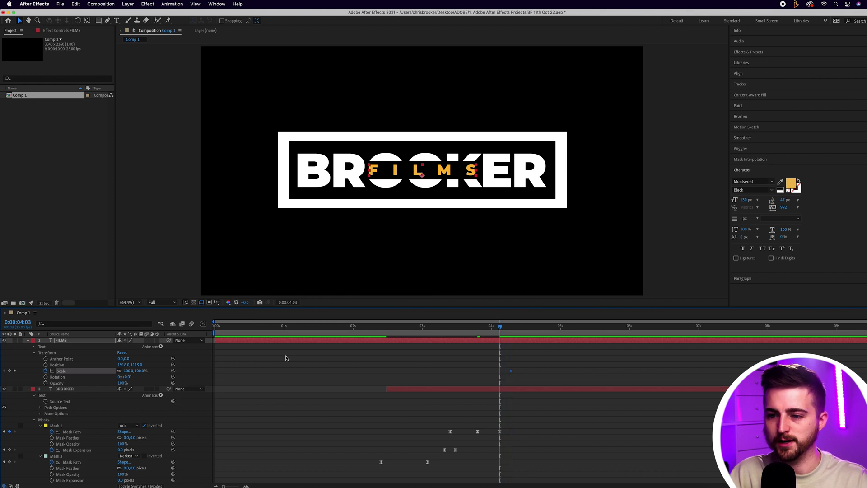
pyautogui.moveTo(129, 371); pyautogui.dragTo(138, 371)
# Step: Add a 0% Scale keyframe to FILMS at 0:00:03:23 and preview its pop-in
pyautogui.press('pageup')
pyautogui.press('pageup')
pyautogui.press('pageup')
pyautogui.press('pageup')
pyautogui.press('pageup')
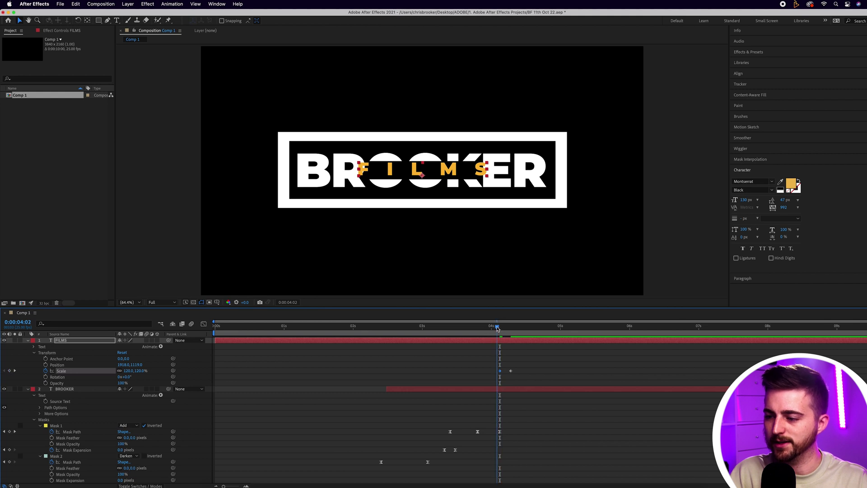
pyautogui.click(129, 370)
pyautogui.write('0')
pyautogui.press('Return')
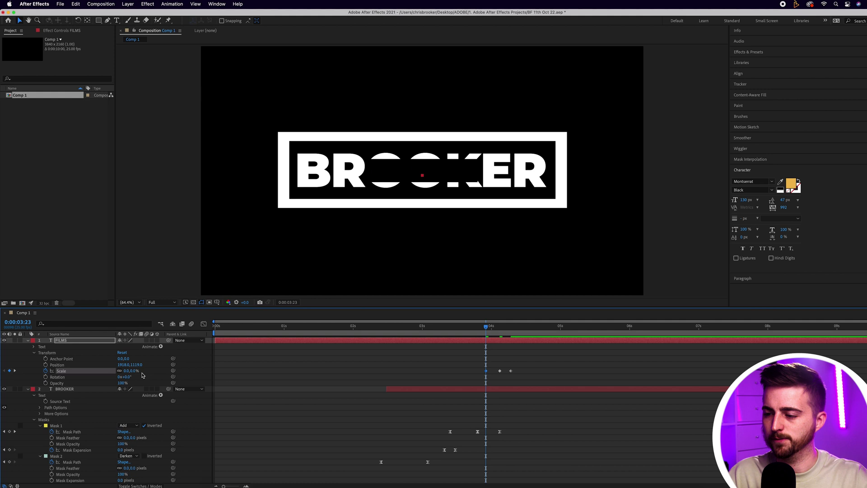
pyautogui.click(437, 370)
pyautogui.press('space')
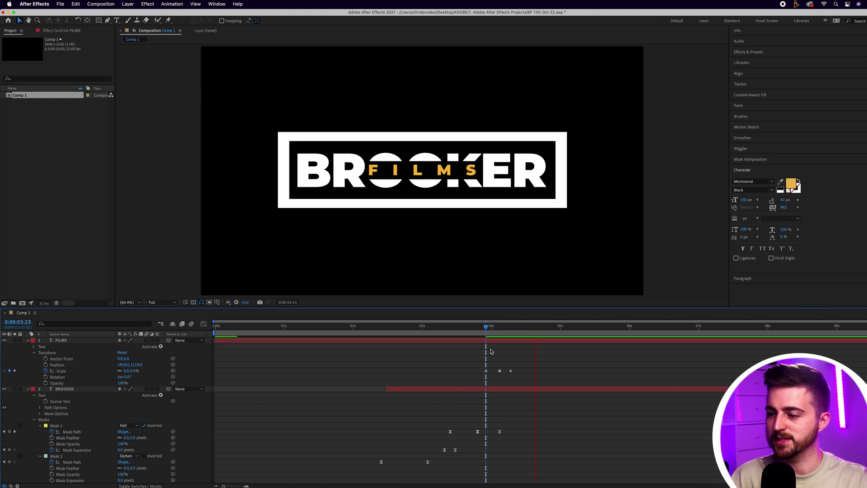
pyautogui.click(422, 326)
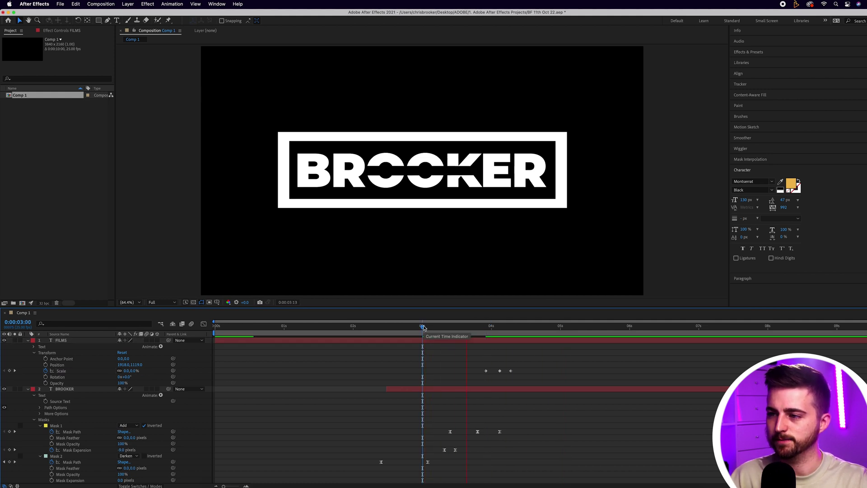
pyautogui.click(445, 326)
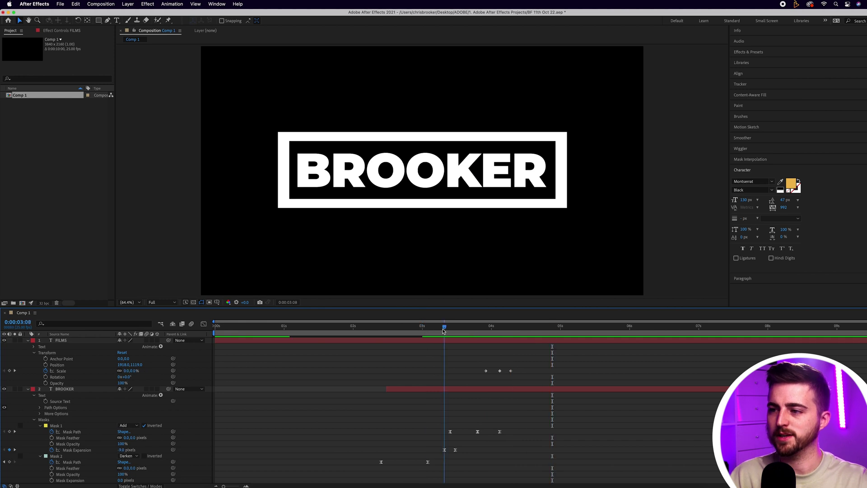
# Step: Move all three FILMS Scale keyframes earlier so the first falls at 0:00:03:14, and preview the new timing
pyautogui.moveTo(449, 331); pyautogui.dragTo(465, 330)
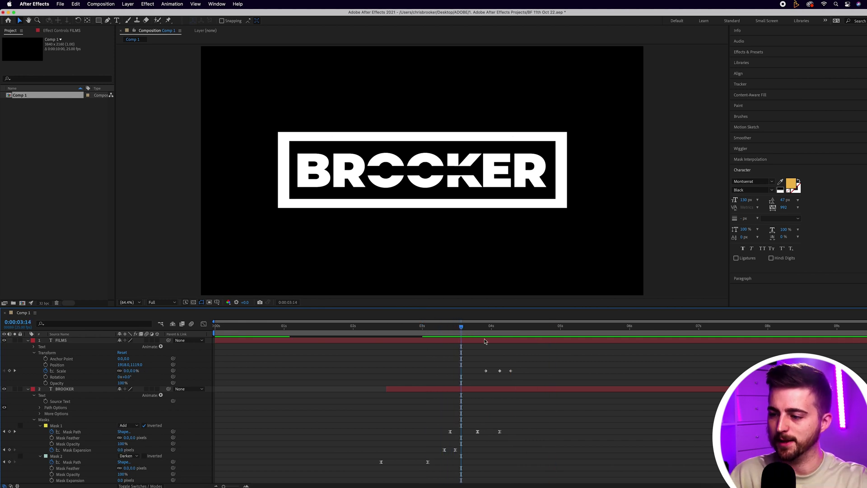
pyautogui.moveTo(478, 363); pyautogui.dragTo(462, 374)
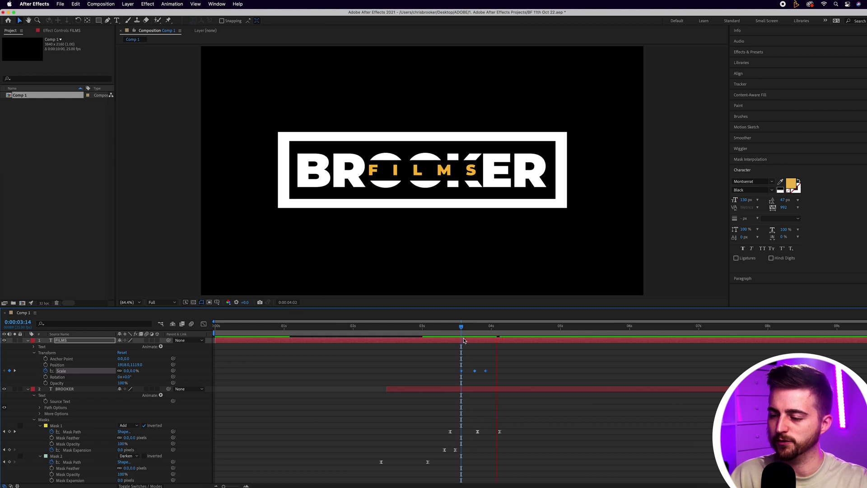
pyautogui.click(418, 326)
pyautogui.press('space')
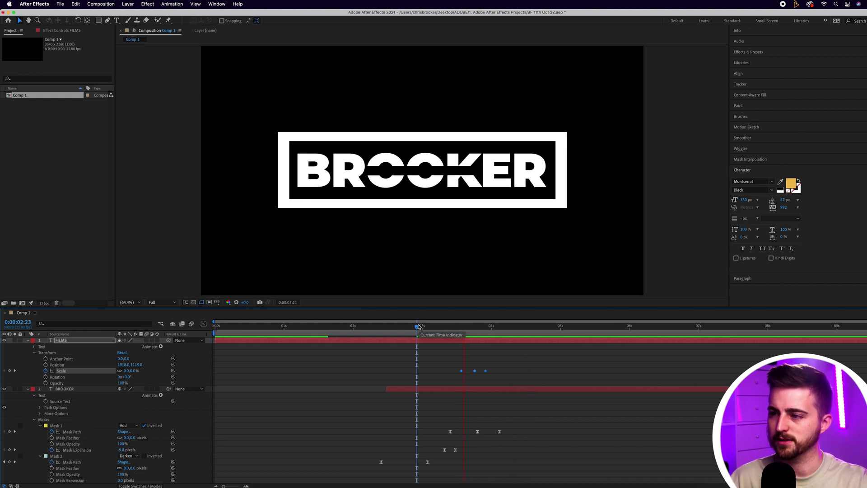
# Step: Apply Easy Ease to the three FILMS Scale keyframes and preview the result
pyautogui.rightClick(476, 371)
pyautogui.moveTo(519, 463)
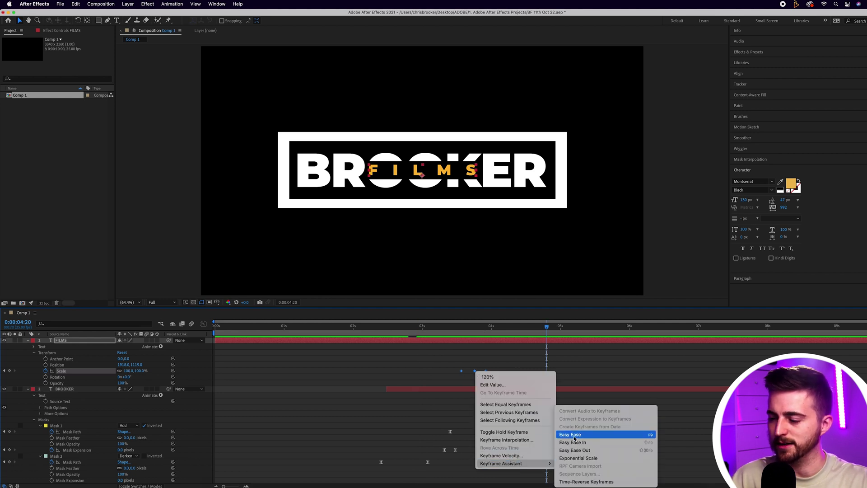
pyautogui.click(576, 439)
pyautogui.click(438, 327)
pyautogui.press('space')
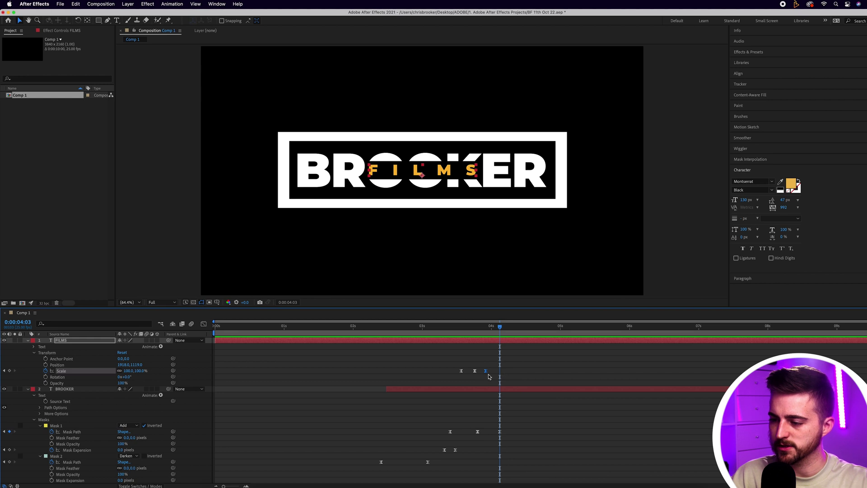
# Step: Move the last FILMS Scale keyframe to 0:00:04:03 and preview the slower settle
pyautogui.moveTo(491, 371); pyautogui.dragTo(499, 371)
pyautogui.click(413, 327)
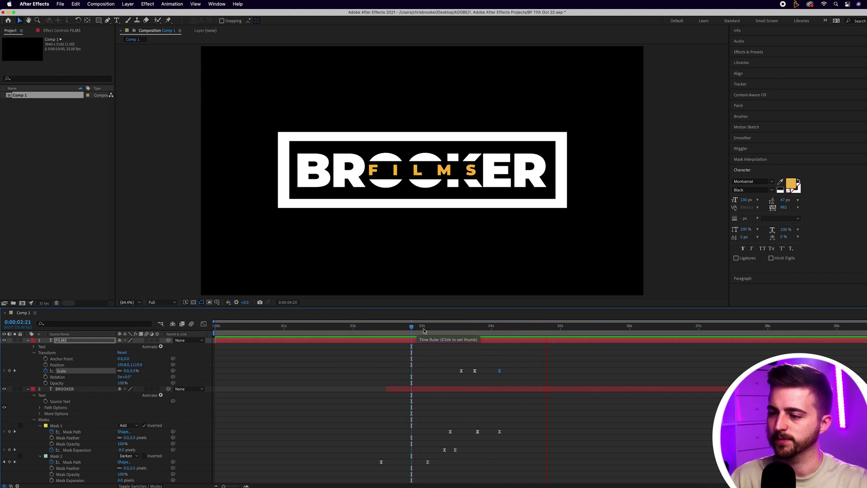
pyautogui.press('space')
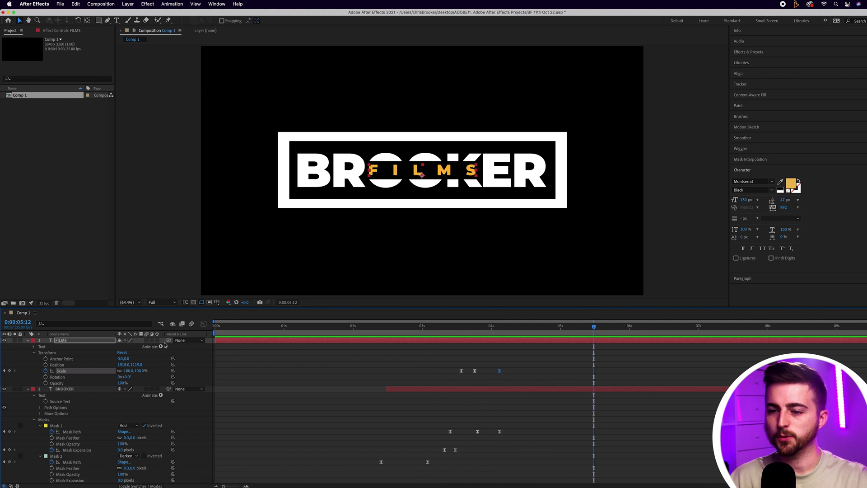
# Step: Collapse the FILMS, BROOKER and Shape Layer 1 layers, enable motion blur on all three, and check the blur
pyautogui.click(28, 341)
pyautogui.click(28, 347)
pyautogui.click(28, 353)
pyautogui.moveTo(107, 385); pyautogui.dragTo(55, 326)
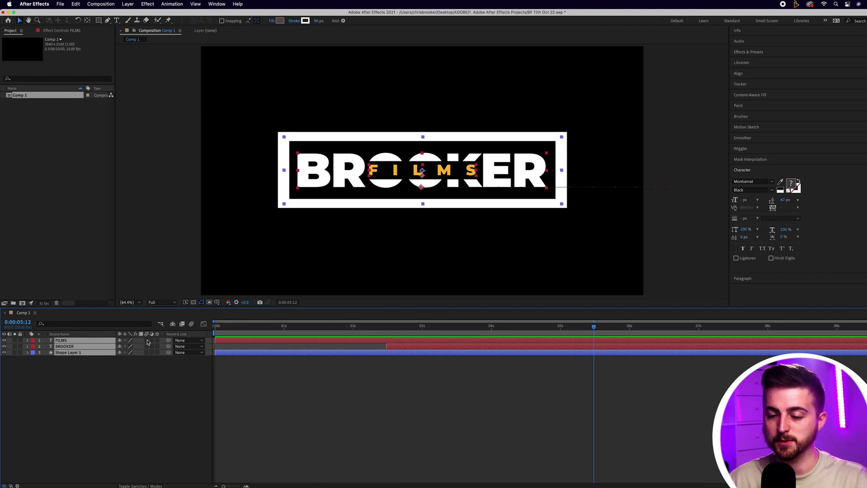
pyautogui.click(135, 486)
pyautogui.click(136, 486)
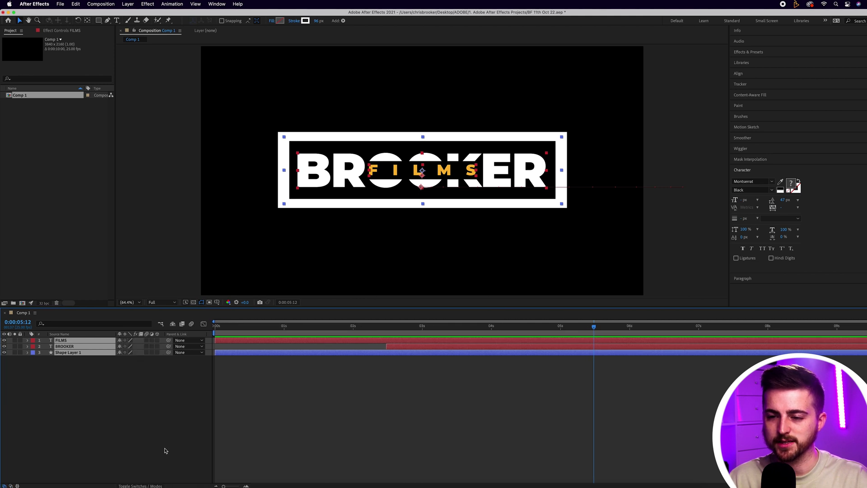
pyautogui.click(148, 342)
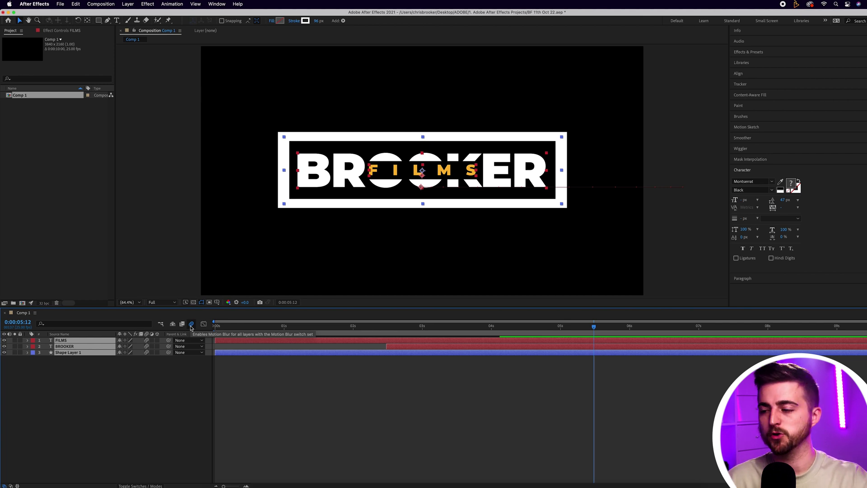
pyautogui.moveTo(511, 326); pyautogui.dragTo(275, 333)
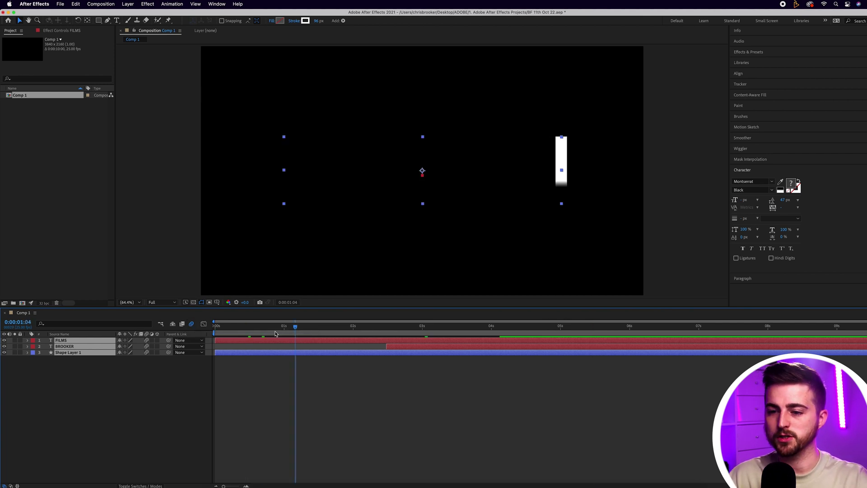
# Step: Pre-compose the three selected layers as "Title ANimation]" and reveal the new layer's Transform properties
pyautogui.rightClick(62, 347)
pyautogui.press('Escape')
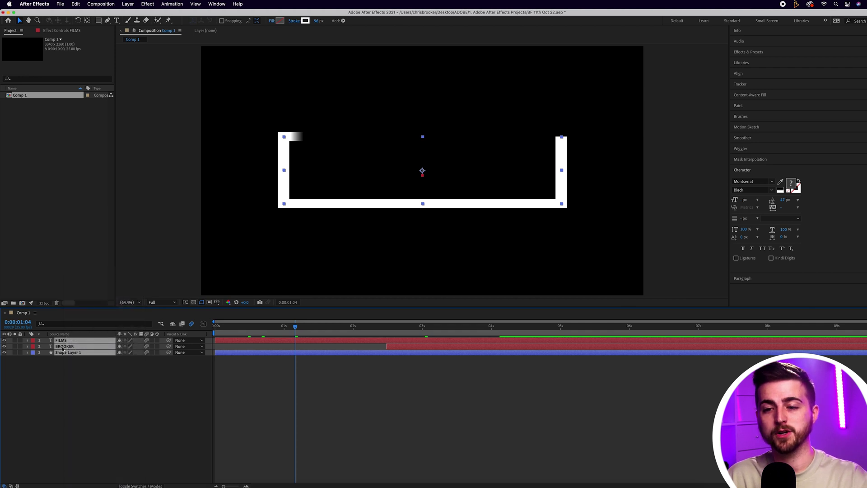
pyautogui.rightClick(71, 347)
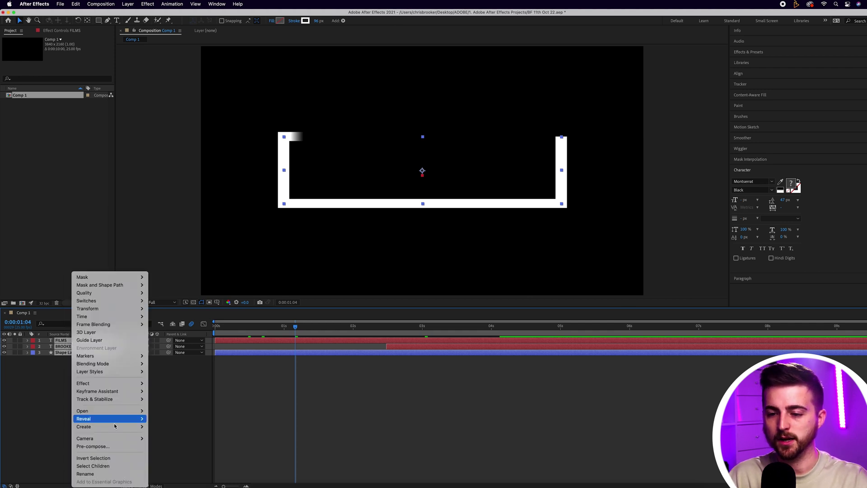
pyautogui.click(113, 446)
pyautogui.write('Title ANima')
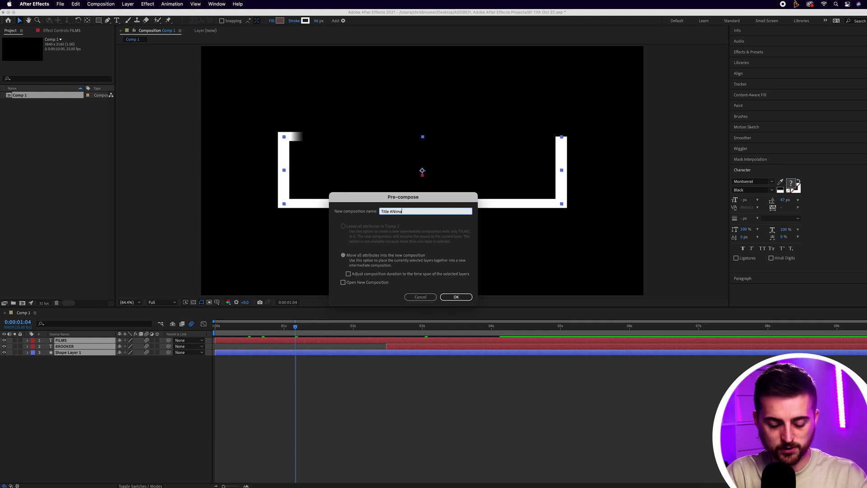
pyautogui.write('tion')
pyautogui.press('Return')
pyautogui.press('s')
pyautogui.click(29, 340)
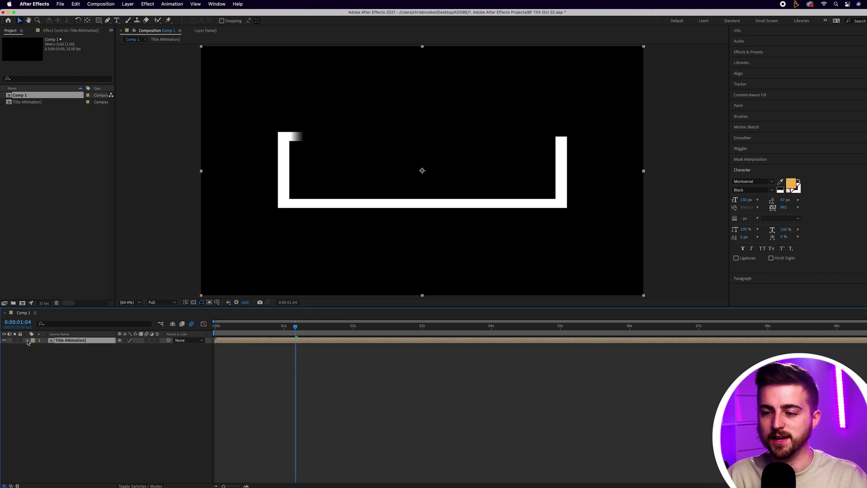
pyautogui.click(29, 341)
# Step: Try scaling the pre-composed title to 63% and moving it toward the frame's lower right corner, previewing the result
pyautogui.press('space')
pyautogui.moveTo(146, 364); pyautogui.dragTo(113, 366)
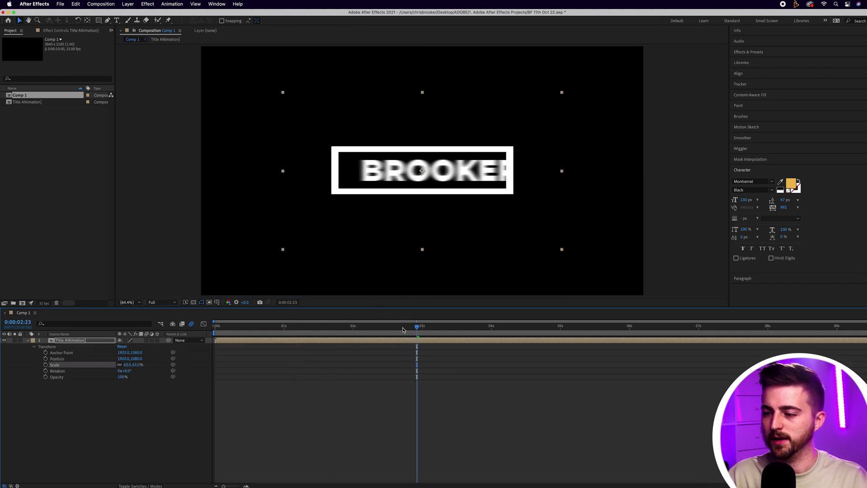
pyautogui.click(464, 169)
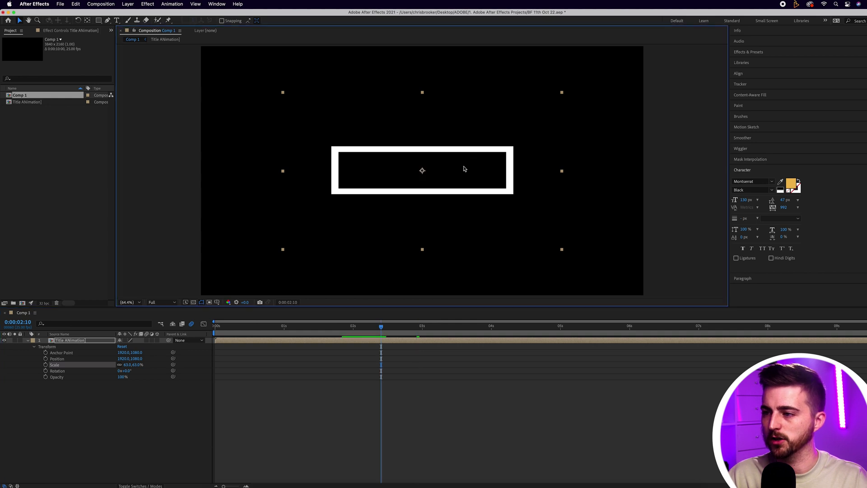
pyautogui.moveTo(488, 183); pyautogui.dragTo(576, 247)
pyautogui.moveTo(381, 326); pyautogui.dragTo(425, 327)
pyautogui.click(290, 329)
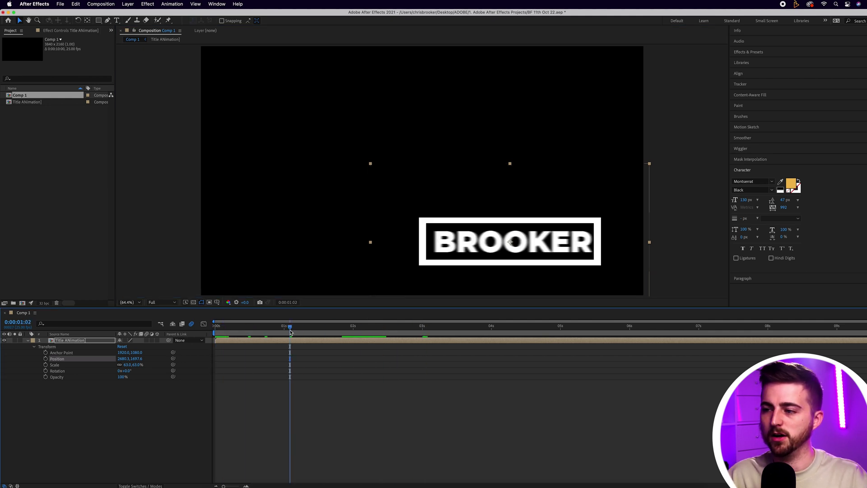
pyautogui.moveTo(290, 328); pyautogui.dragTo(304, 326)
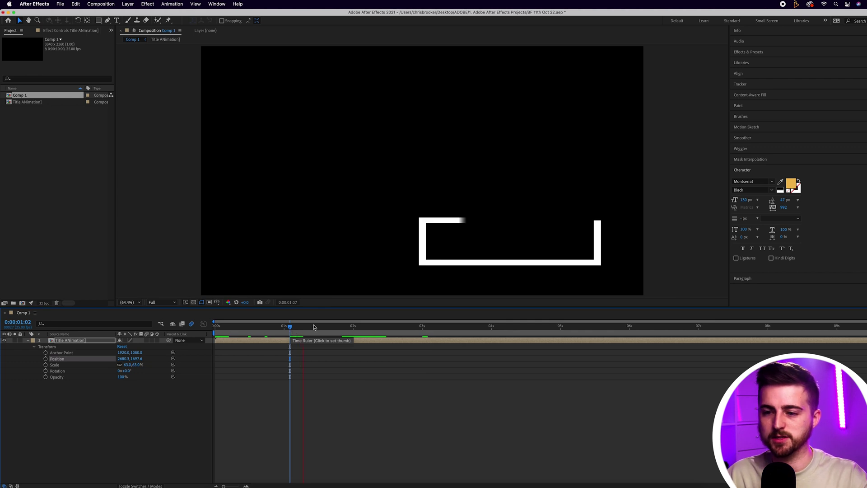
pyautogui.press('space')
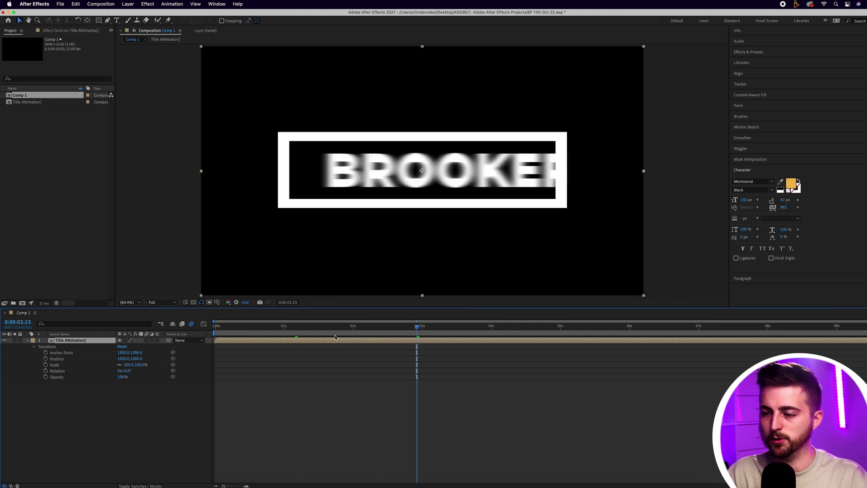
# Step: Preview the complete title animation from the beginning
pyautogui.press('Home')
pyautogui.press('space')
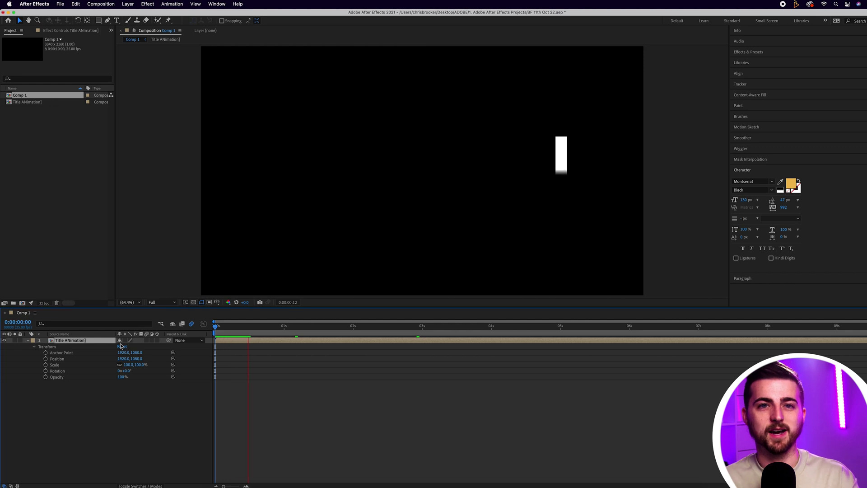
pyautogui.press('space')
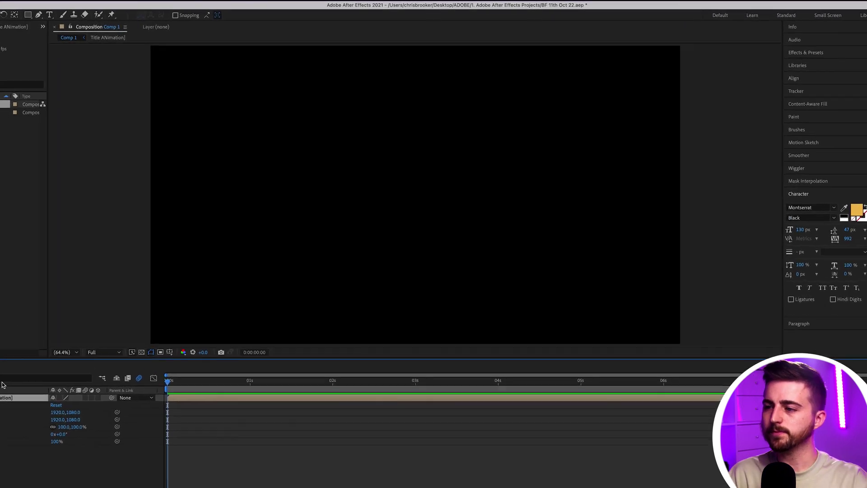
pyautogui.press('space')
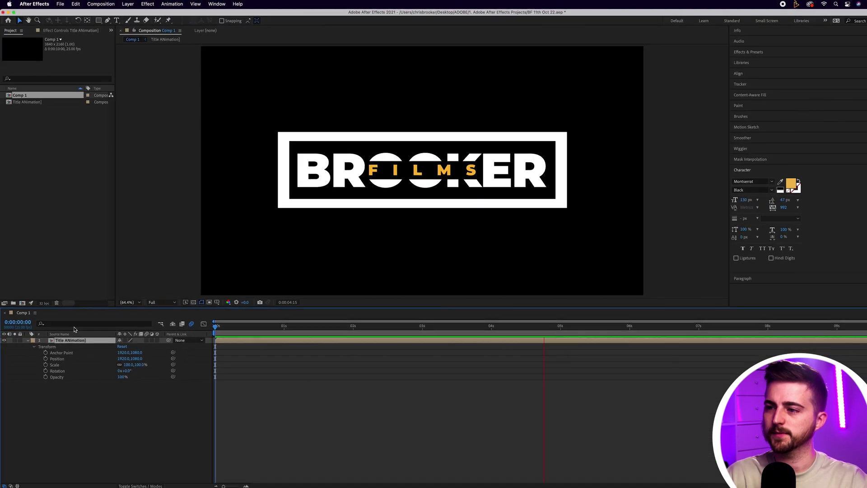
pyautogui.press('space')
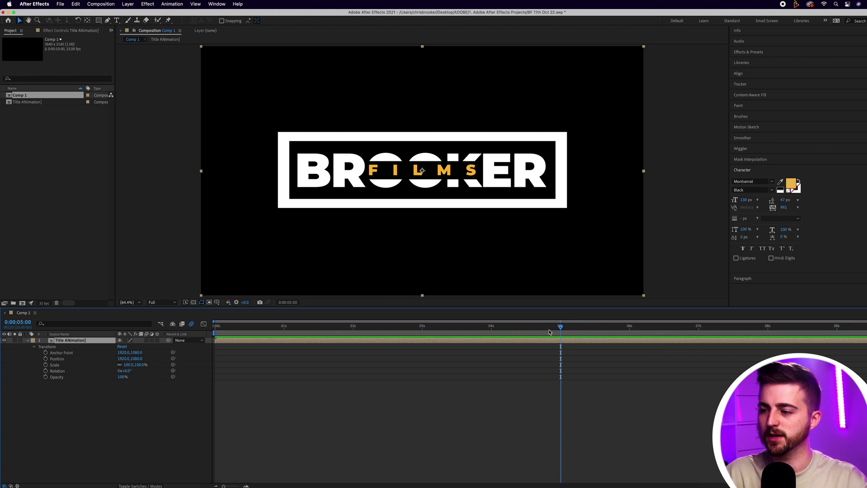
# Step: Keyframe the pre-composed layer's Scale from 100% at 0:00:05:06 to 0% at 0:00:05:11, enable its motion blur, and preview
pyautogui.moveTo(579, 329); pyautogui.dragTo(557, 332)
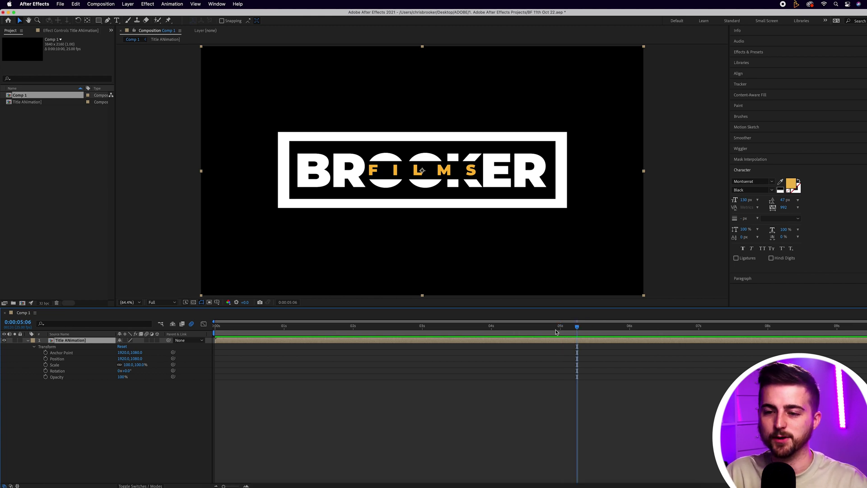
pyautogui.click(46, 365)
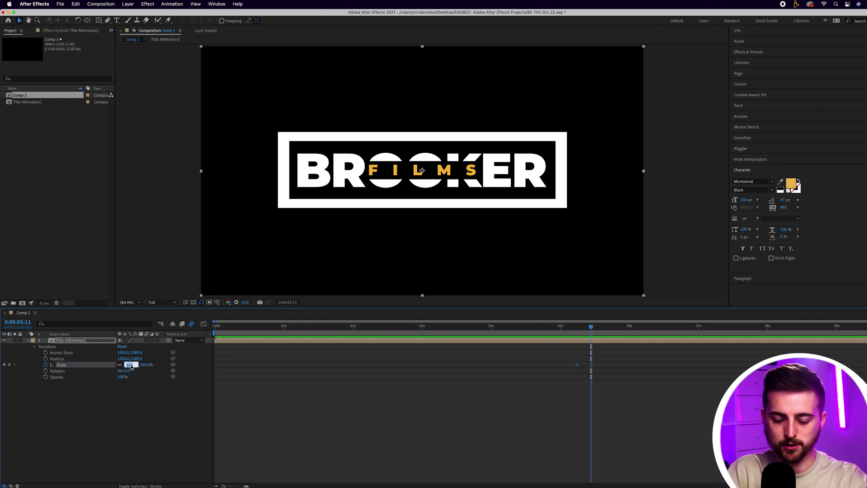
pyautogui.moveTo(590, 327); pyautogui.dragTo(497, 327)
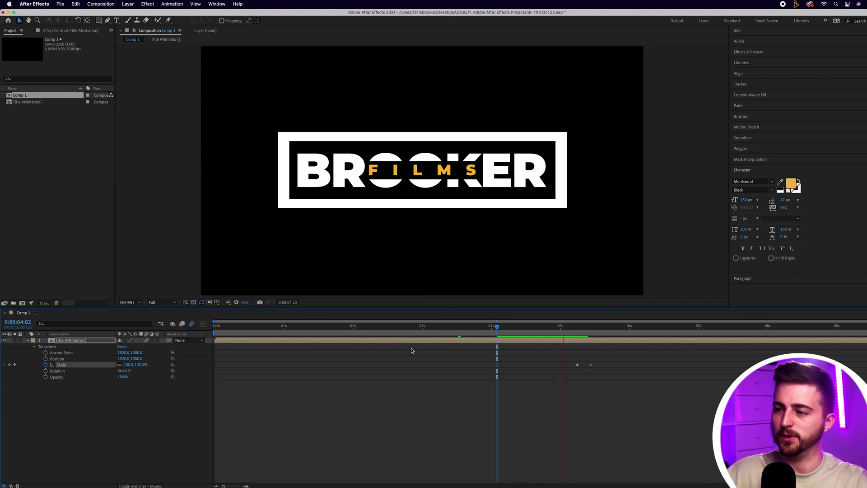
pyautogui.click(513, 328)
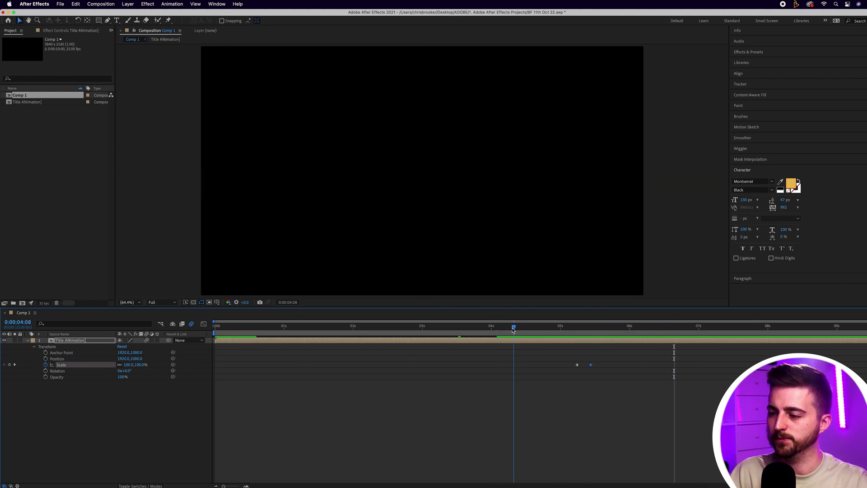
pyautogui.moveTo(231, 327); pyautogui.dragTo(591, 327)
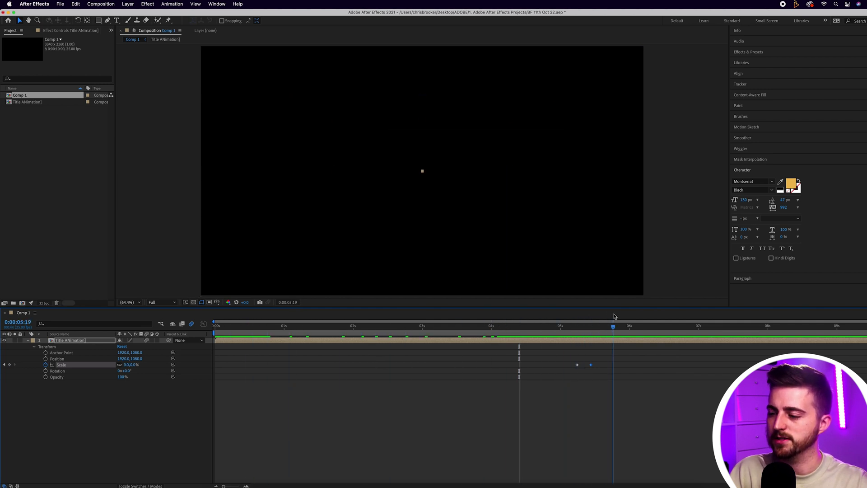
# Step: Apply Easy Ease to both Scale keyframes of the pre-composed layer and preview the exit from 0:00:05:05
pyautogui.moveTo(569, 358); pyautogui.dragTo(618, 378)
pyautogui.rightClick(579, 366)
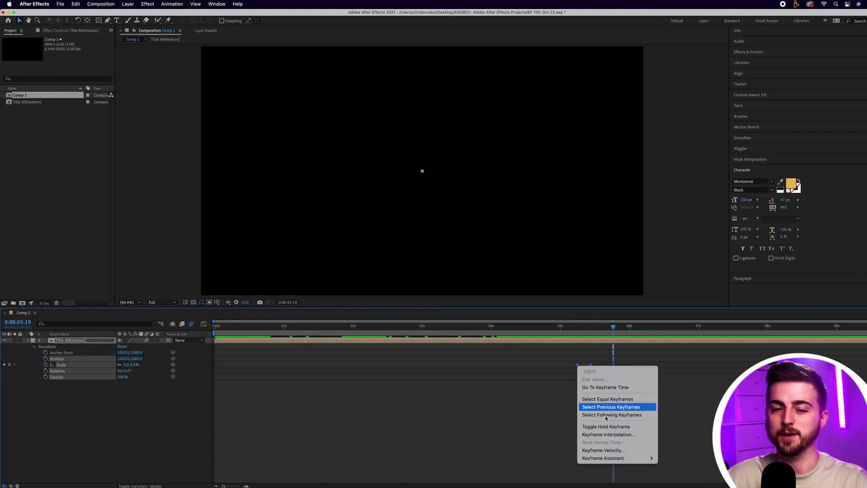
pyautogui.moveTo(629, 459)
pyautogui.click(673, 435)
pyautogui.click(576, 333)
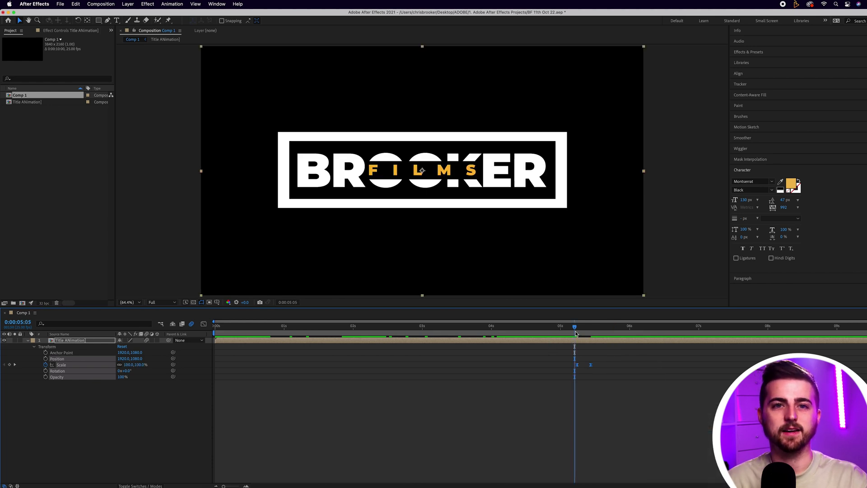
pyautogui.press('space')
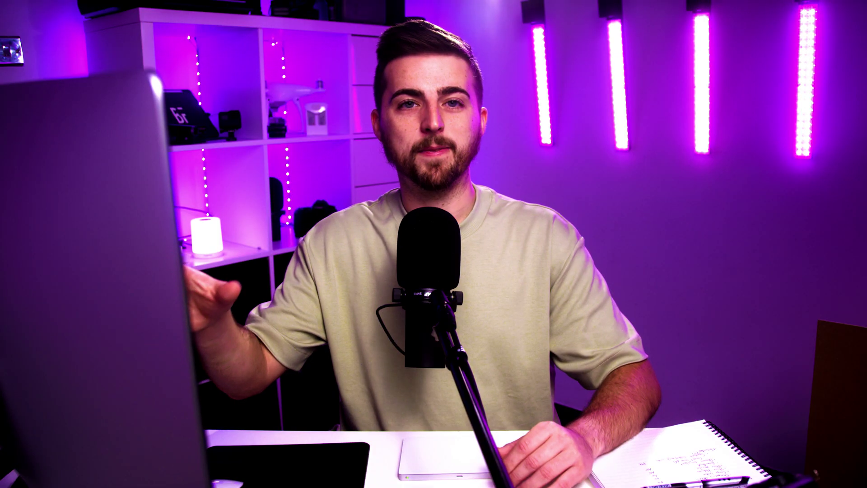